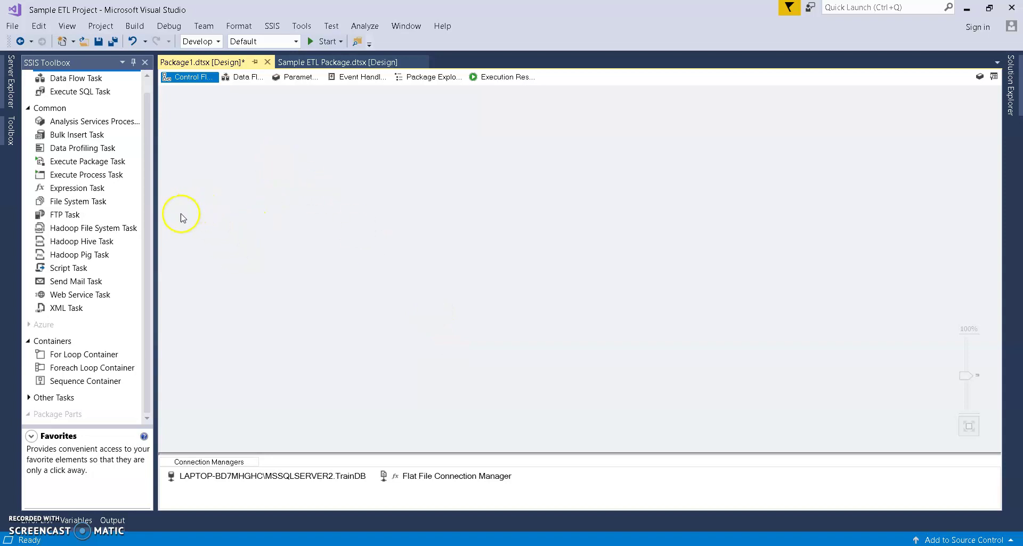
# Show the Package1 variables and examine the InputFilePath variable.
pyautogui.moveTo(146, 200); pyautogui.dragTo(170, 173)
pyautogui.click(237, 27)
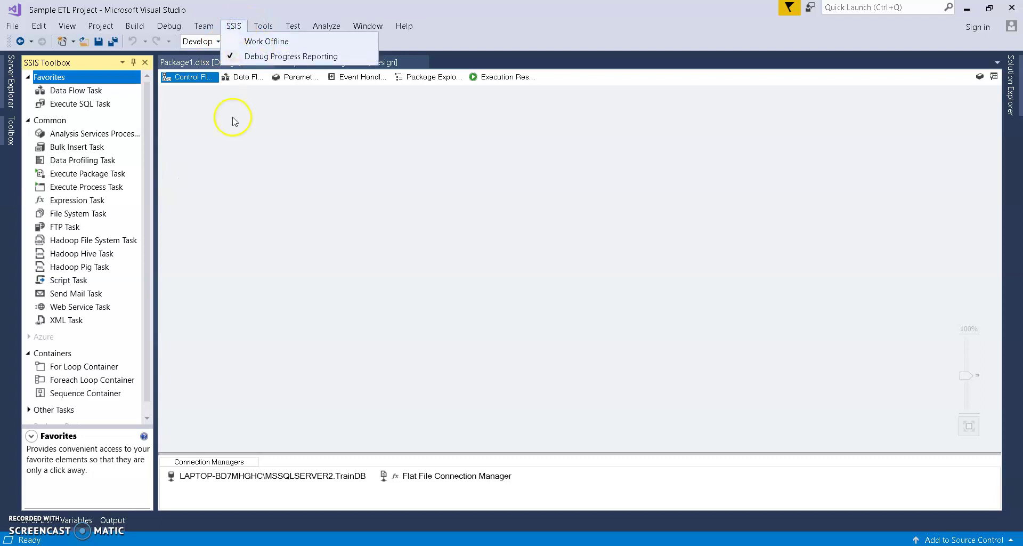
pyautogui.click(247, 176)
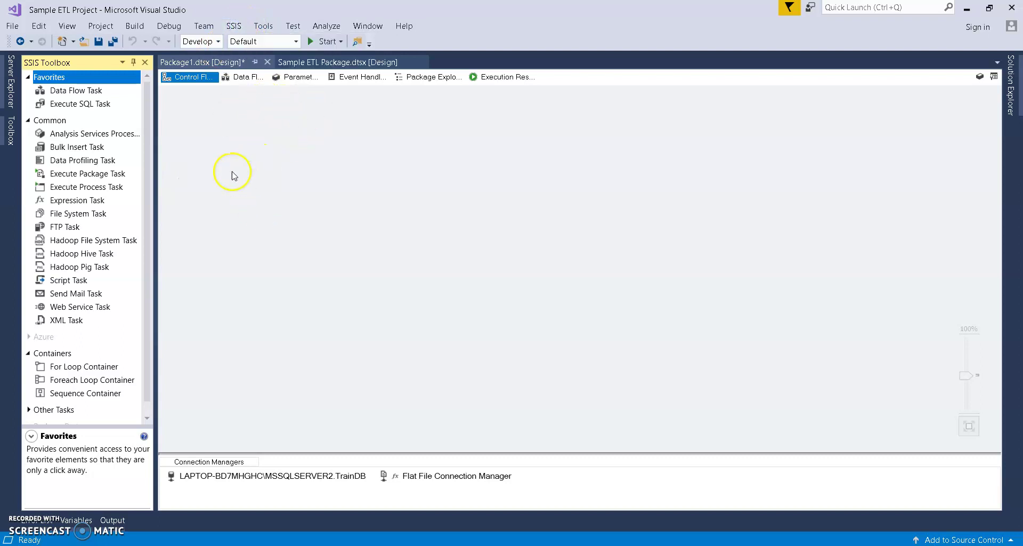
pyautogui.click(235, 26)
pyautogui.click(239, 183)
pyautogui.click(219, 152)
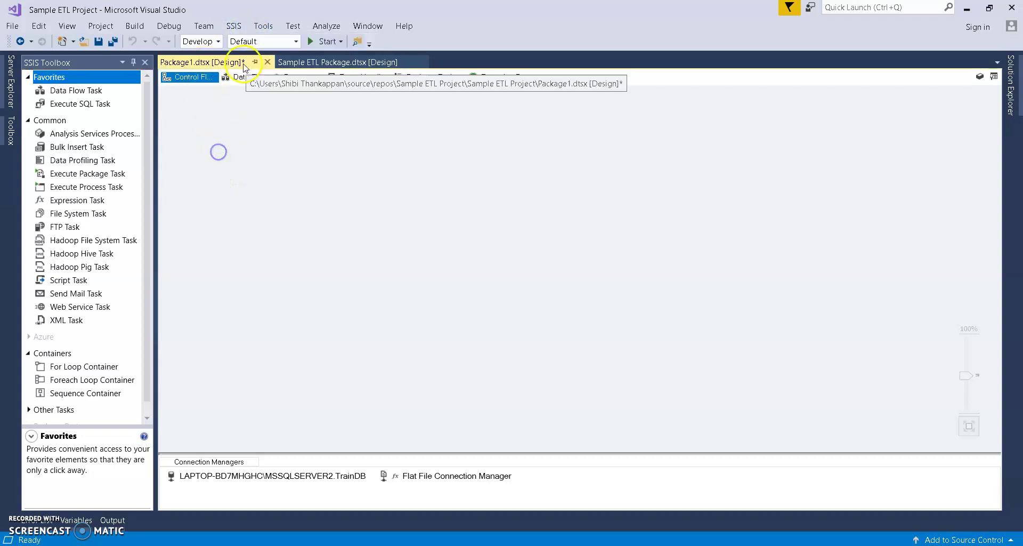
pyautogui.click(271, 26)
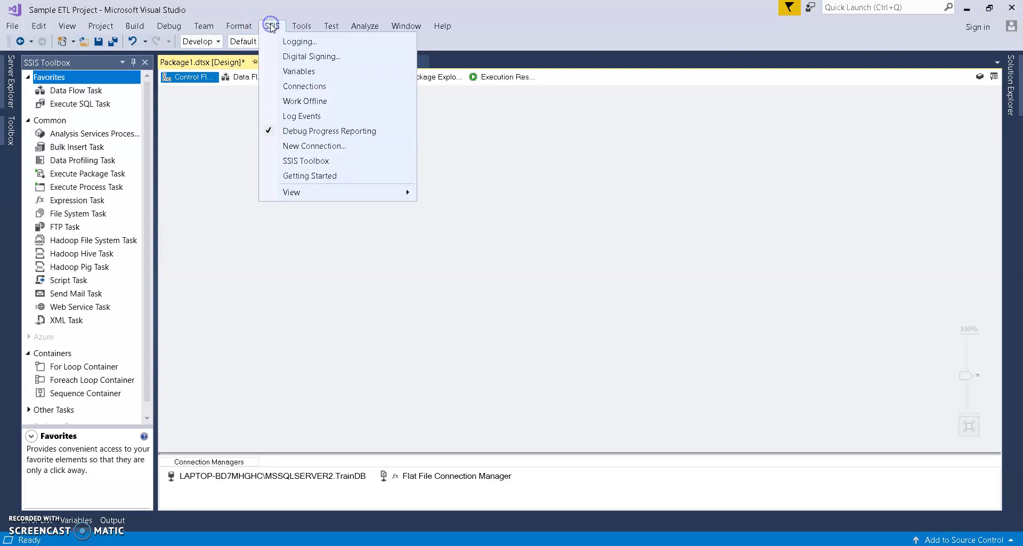
pyautogui.click(296, 69)
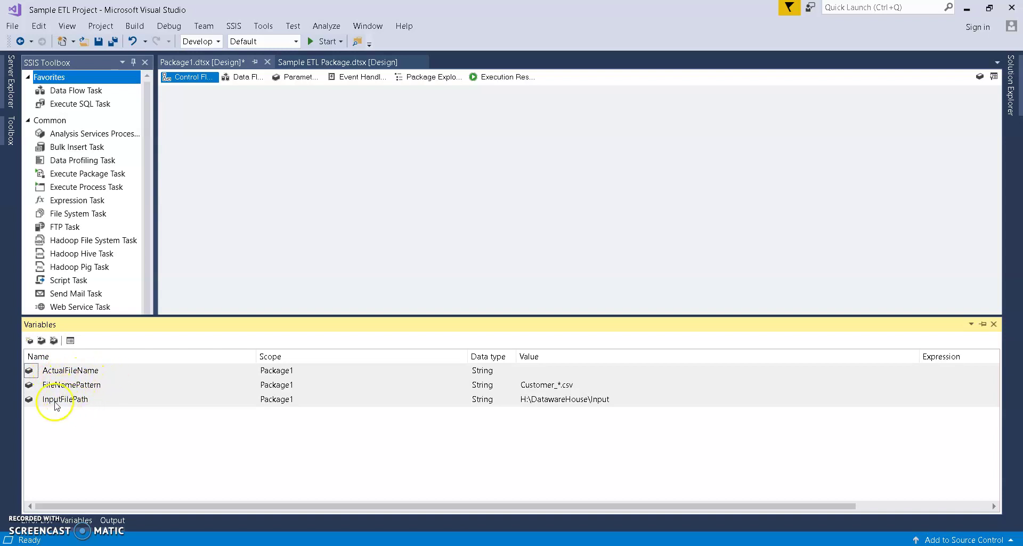
pyautogui.doubleClick(96, 399)
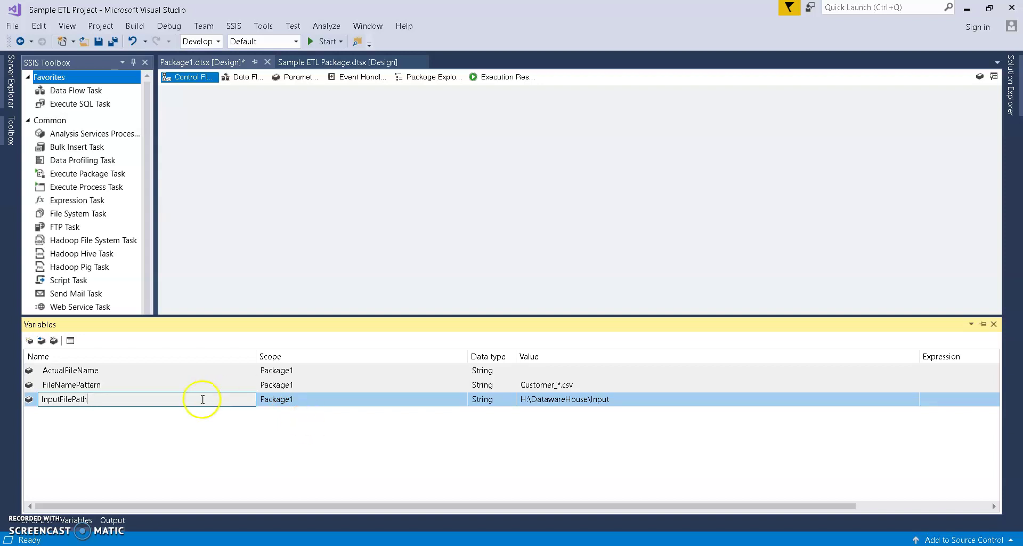
# Switch to PowerPoint to review the Scenario slide on the file-loading requirements, and return to Visual Studio.
pyautogui.click(408, 545)
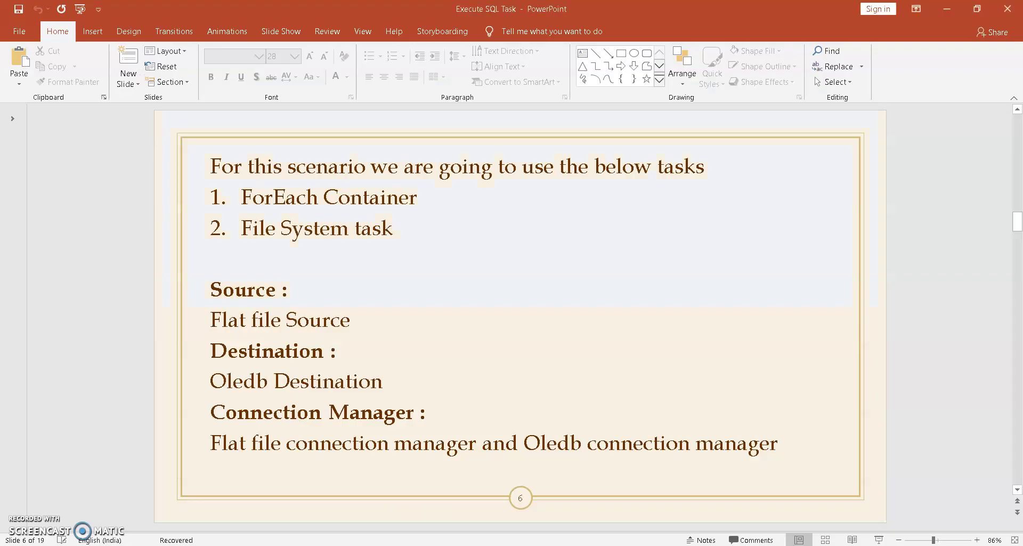
pyautogui.scroll(1, 112, 290)
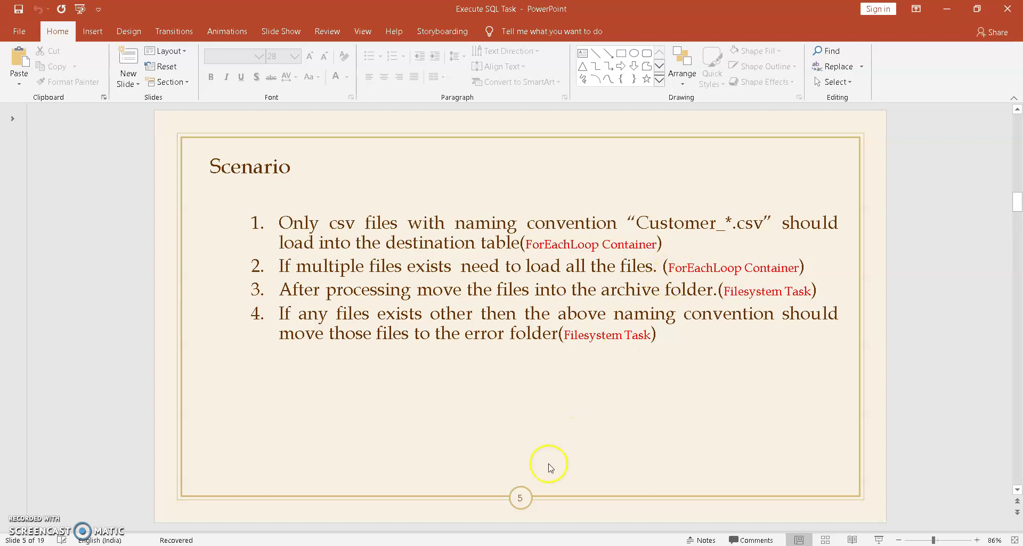
pyautogui.moveTo(508, 545)
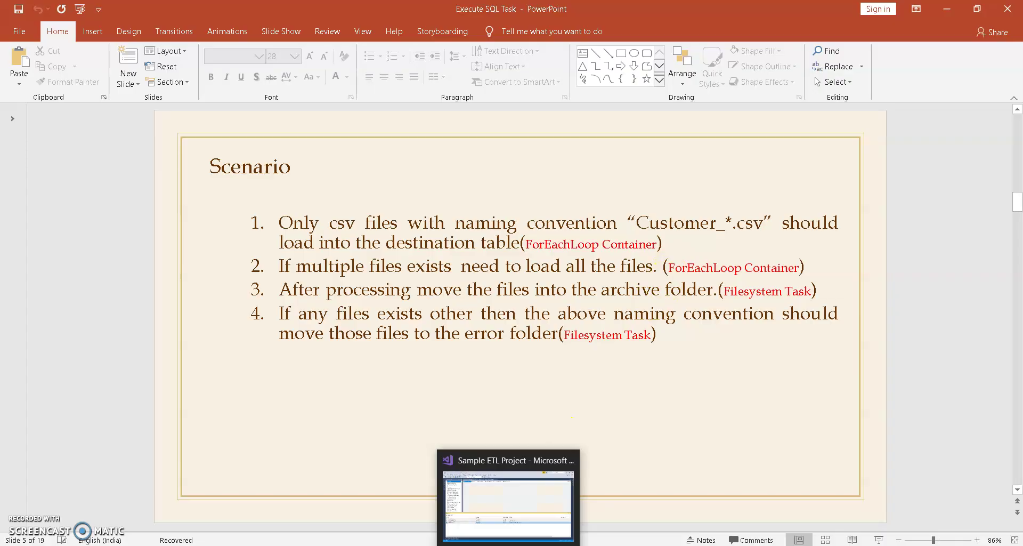
pyautogui.click(509, 503)
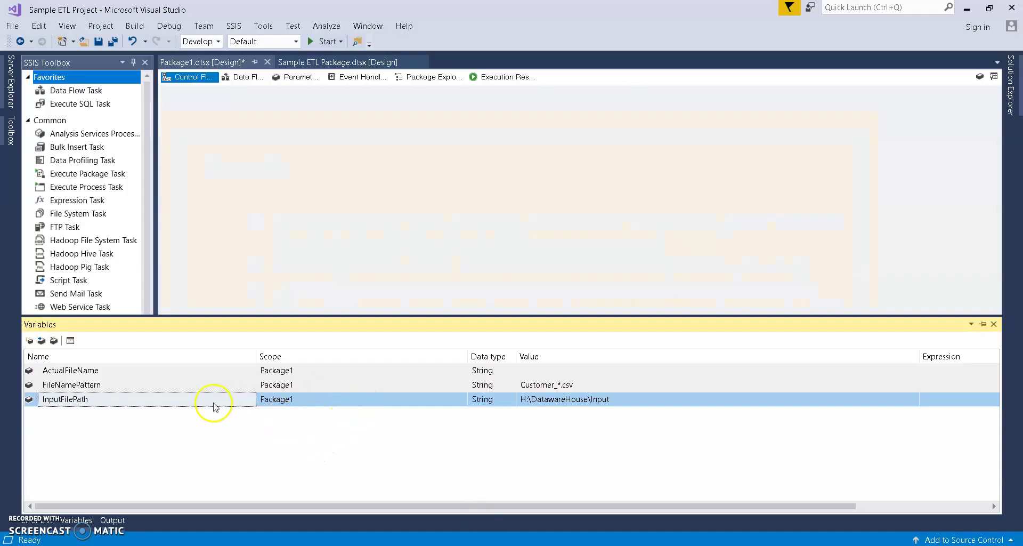
# Examine the FileNamePattern value and the ActualFileName variable, and return to the control flow canvas.
pyautogui.click(555, 386)
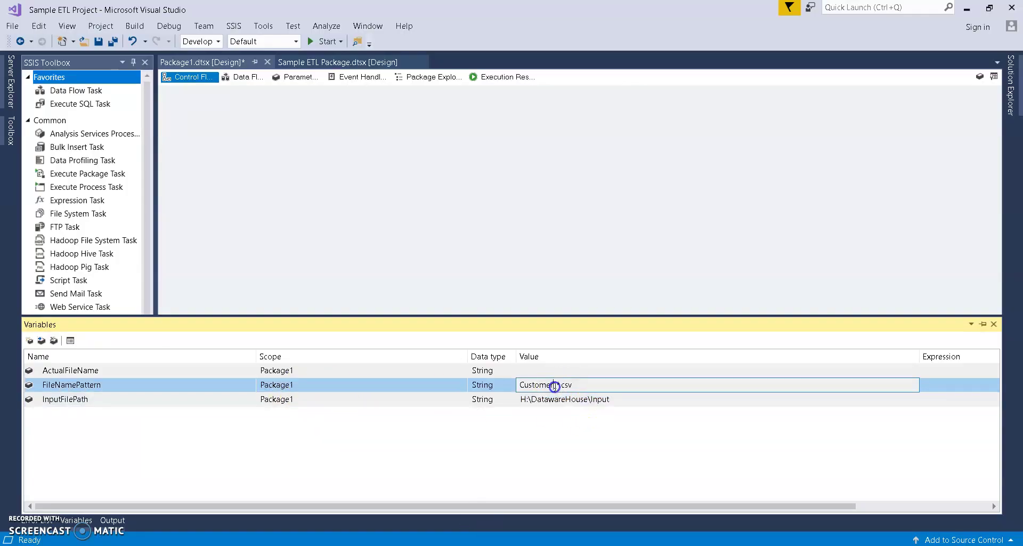
pyautogui.moveTo(577, 385); pyautogui.dragTo(514, 386)
pyautogui.click(130, 455)
pyautogui.click(112, 371)
pyautogui.click(114, 371)
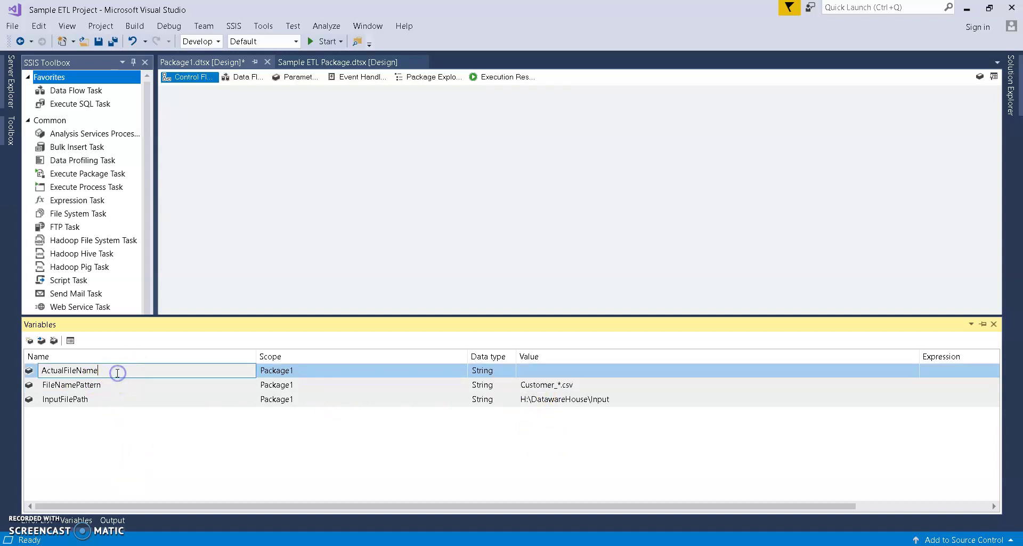
pyautogui.click(103, 465)
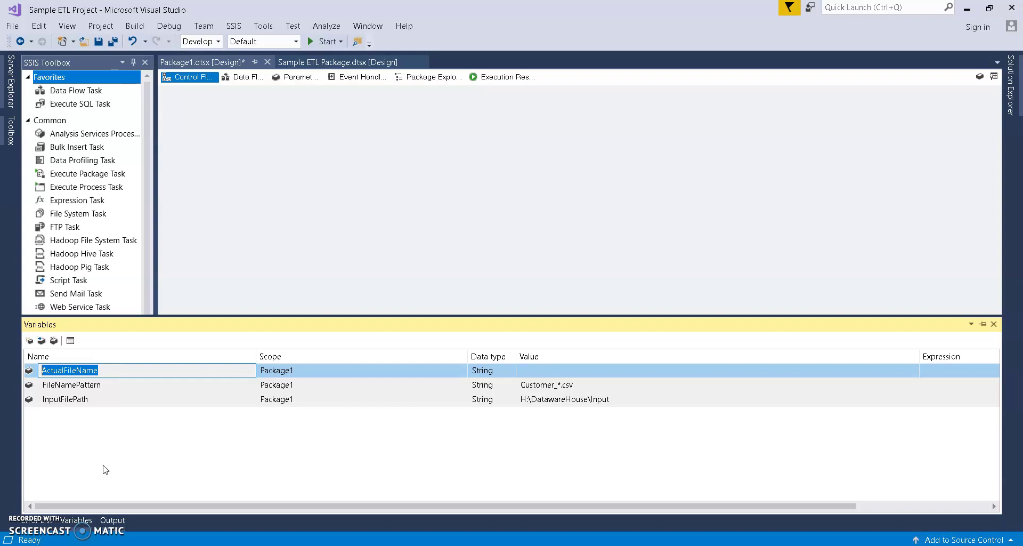
pyautogui.click(279, 194)
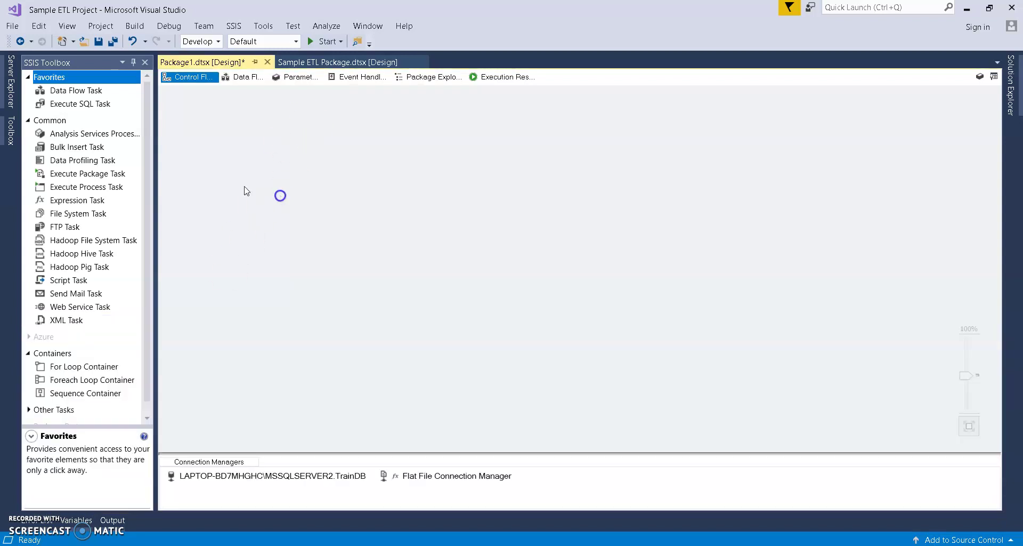
# Add a Foreach Loop Container to the empty control flow of Package1.
pyautogui.click(146, 140)
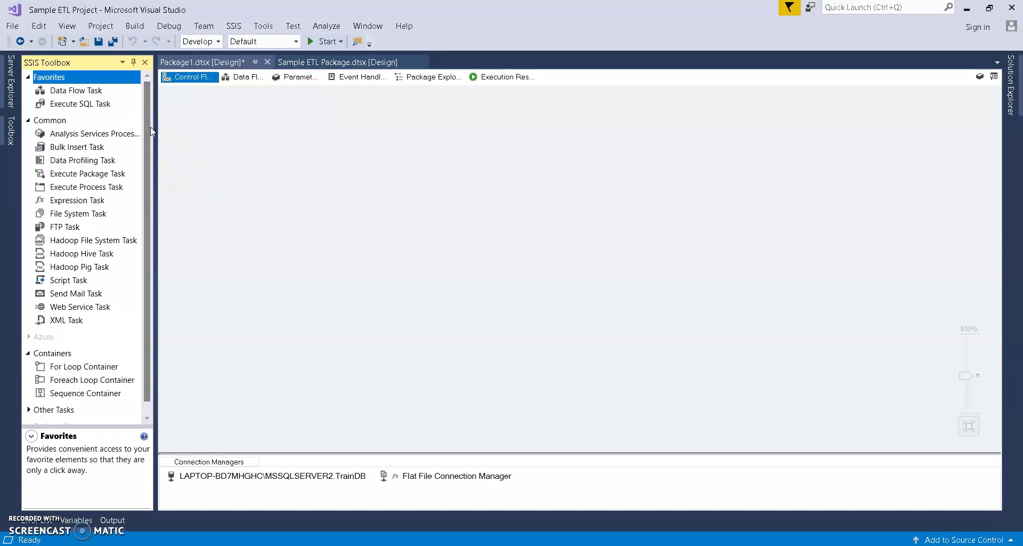
pyautogui.click(104, 380)
pyautogui.moveTo(104, 381); pyautogui.dragTo(209, 300)
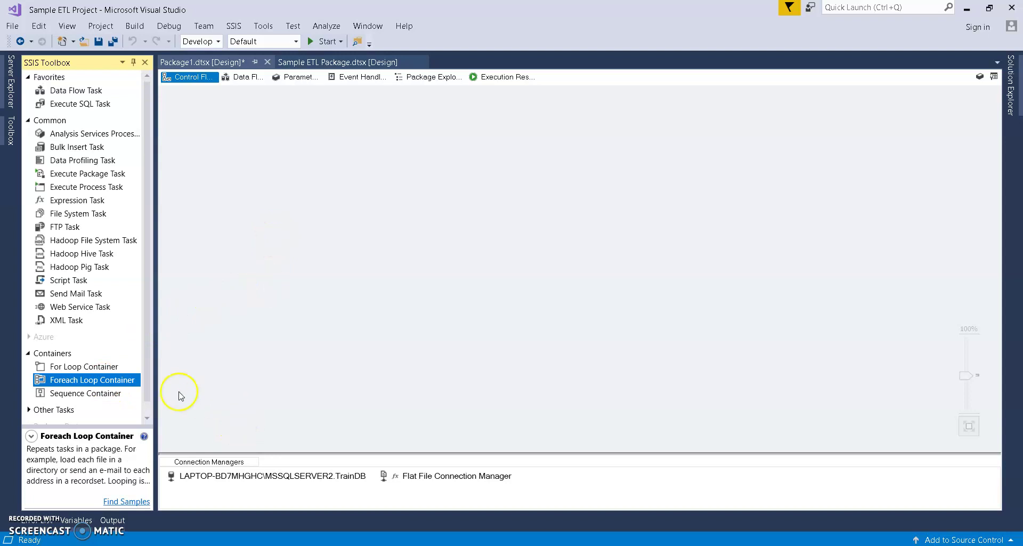
pyautogui.click(123, 382)
pyautogui.click(327, 252)
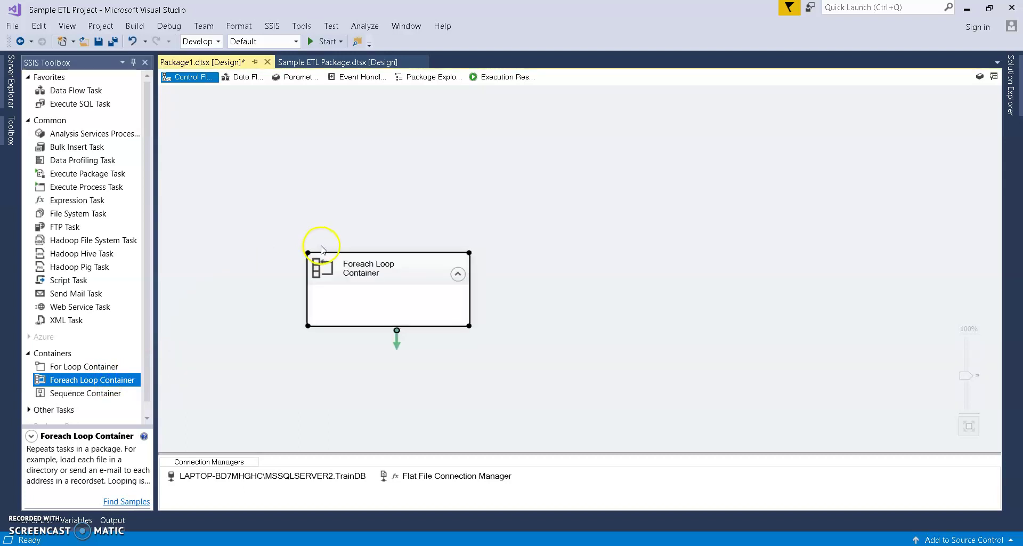
# Move the Foreach Loop Container up and to the left on the canvas and stretch it downward to about three times its height.
pyautogui.moveTo(361, 258); pyautogui.dragTo(311, 169)
pyautogui.moveTo(333, 212); pyautogui.dragTo(354, 355)
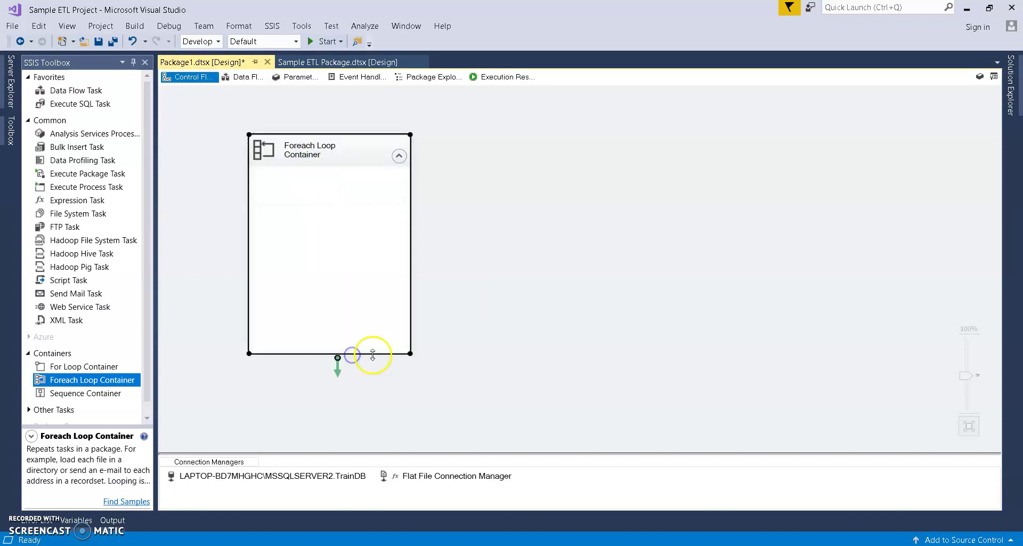
pyautogui.click(491, 277)
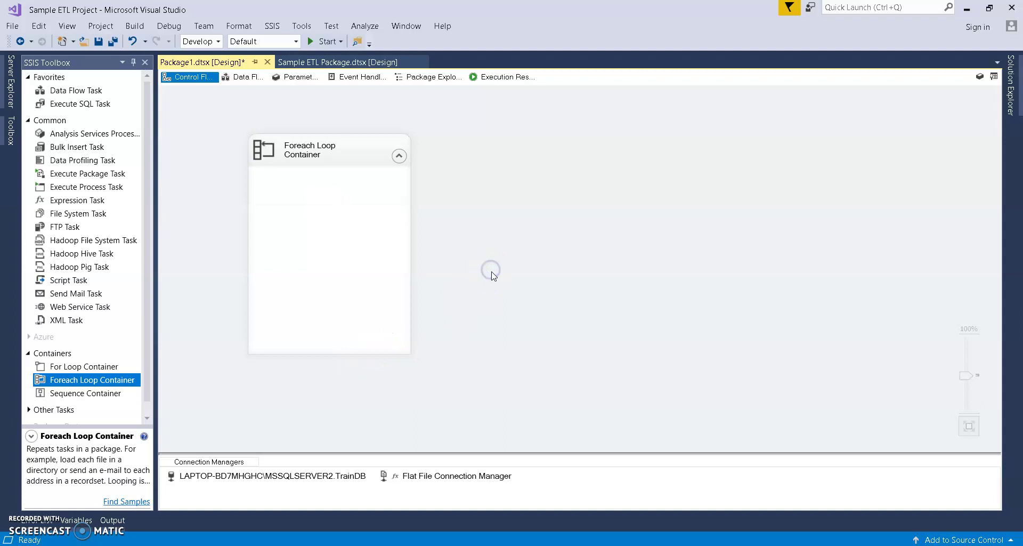
# Open the Foreach Loop Container for editing and set its collection enumerator to Foreach File Enumerator.
pyautogui.doubleClick(327, 153)
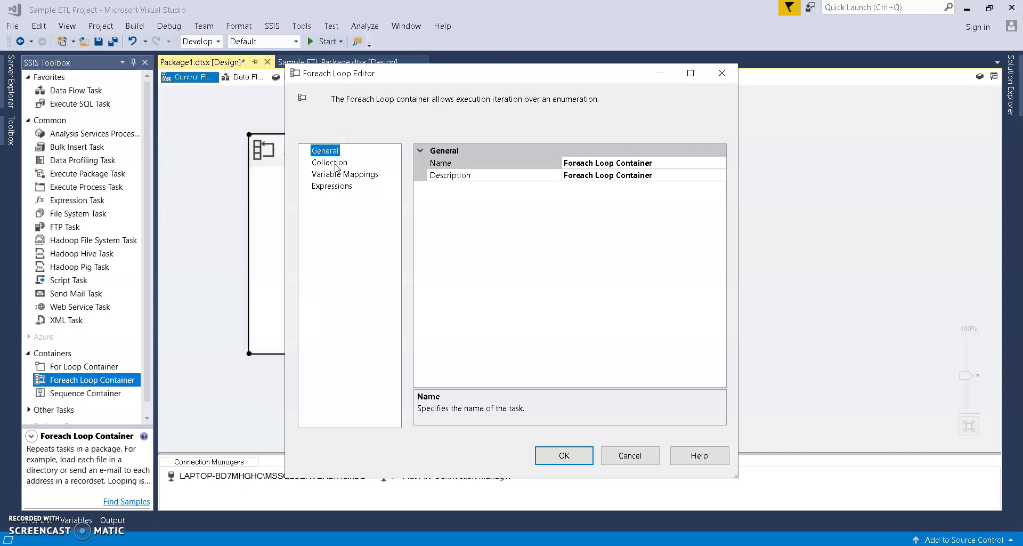
pyautogui.click(334, 167)
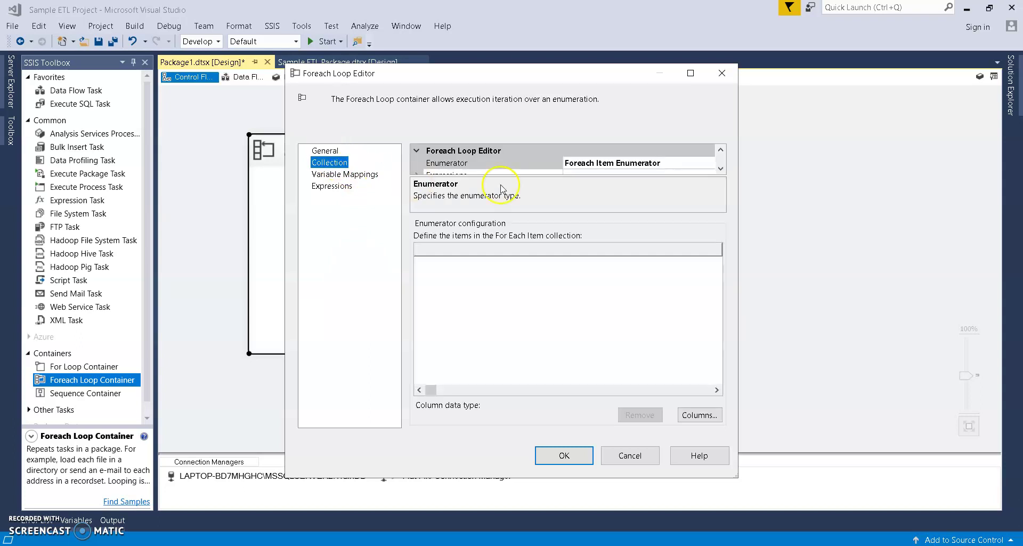
pyautogui.click(719, 170)
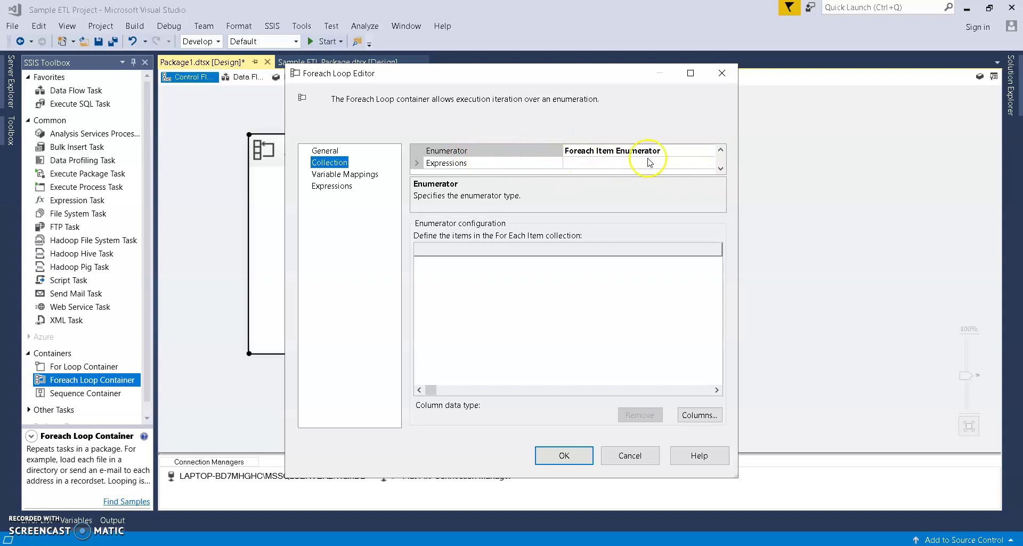
pyautogui.click(671, 151)
pyautogui.click(709, 152)
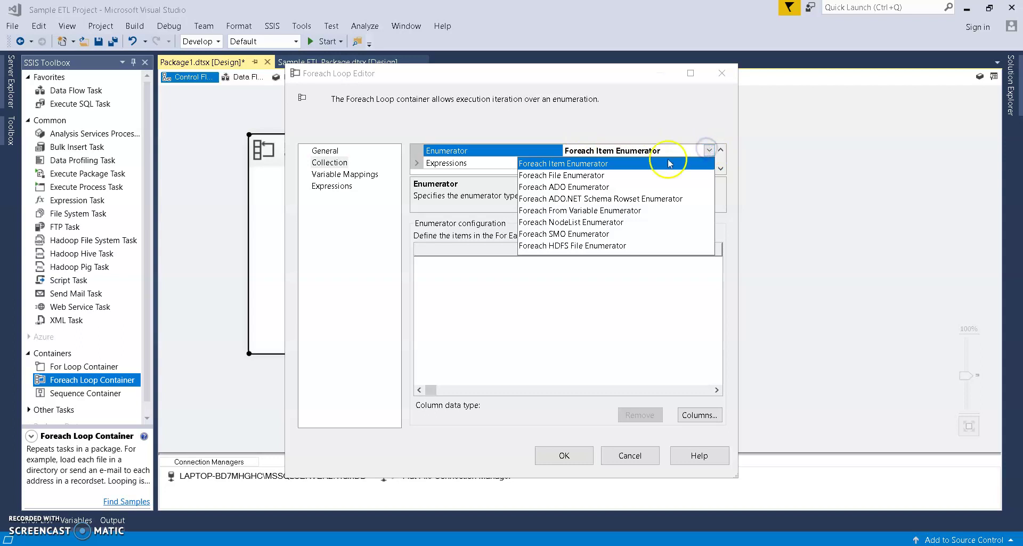
pyautogui.click(593, 176)
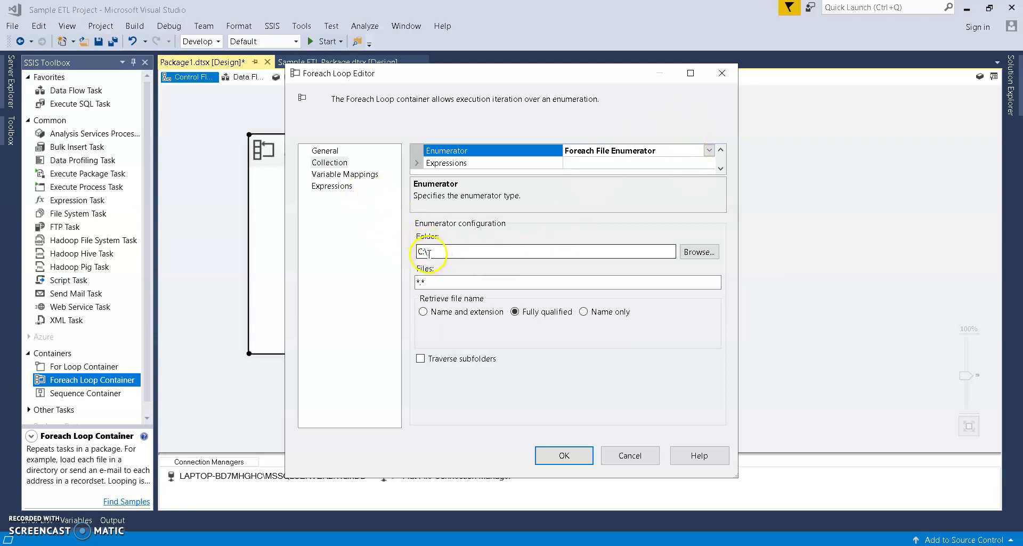
# Examine the default Folder and Files settings in the file enumerator configuration.
pyautogui.click(428, 252)
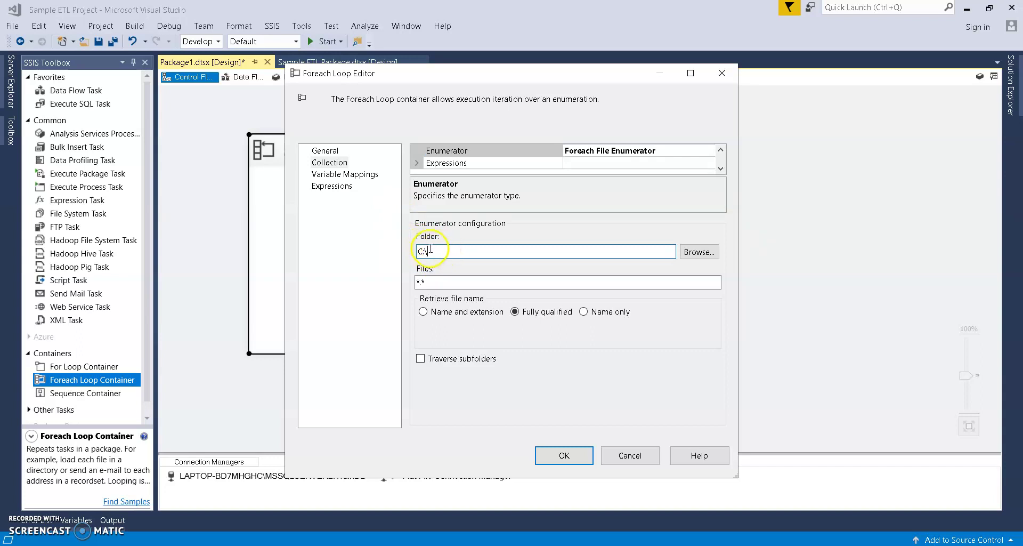
pyautogui.click(426, 282)
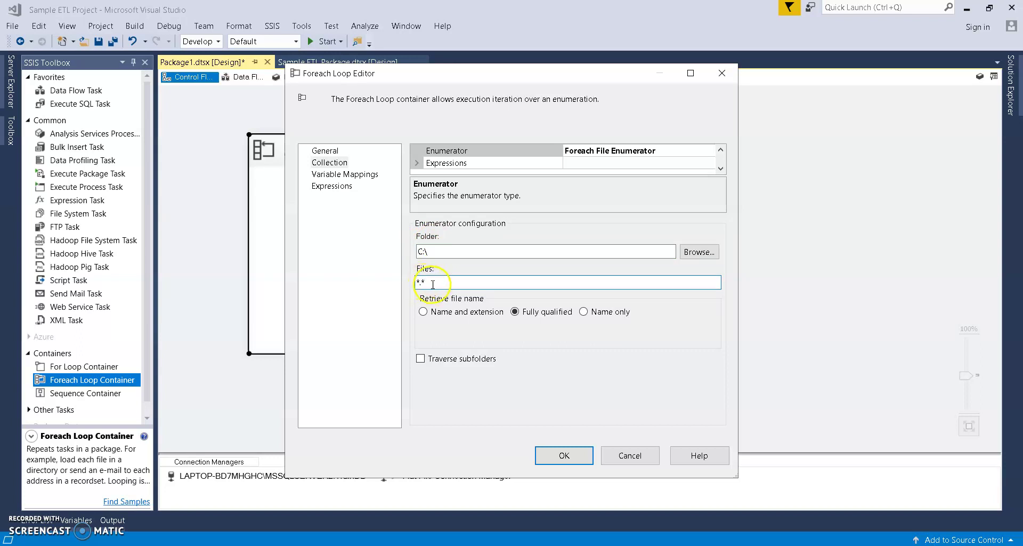
pyautogui.click(421, 251)
pyautogui.click(418, 255)
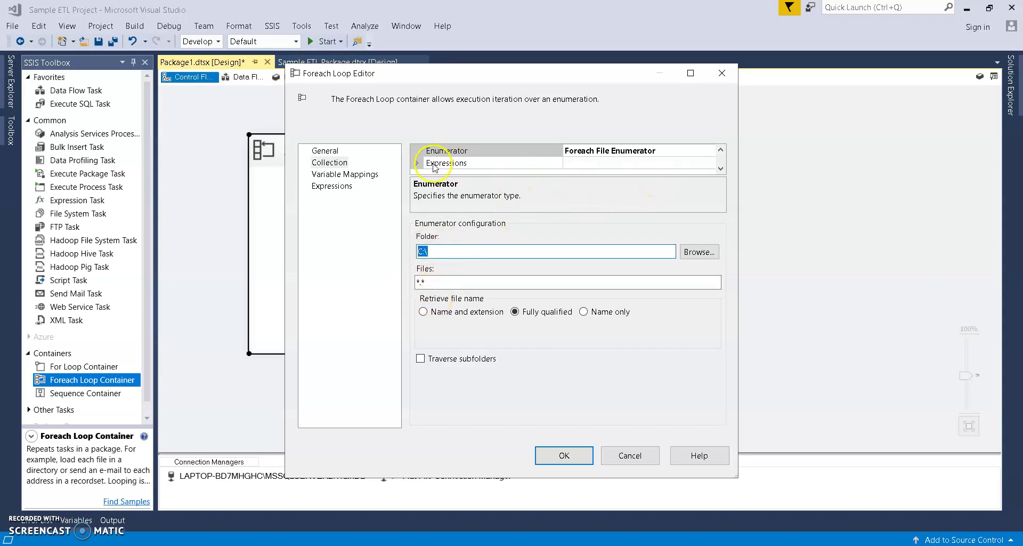
# Add a property expression entry for the enumerator's Directory property.
pyautogui.click(585, 165)
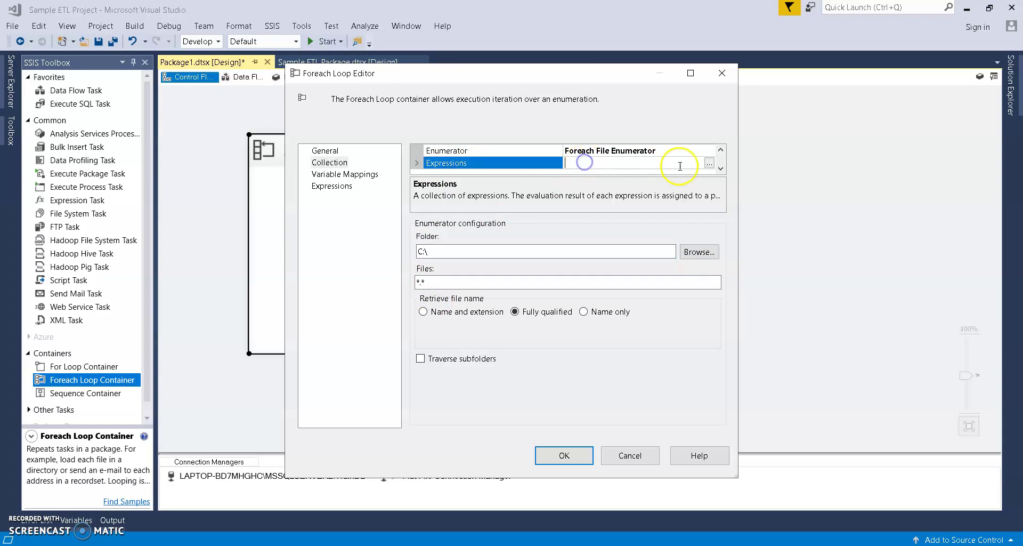
pyautogui.click(709, 164)
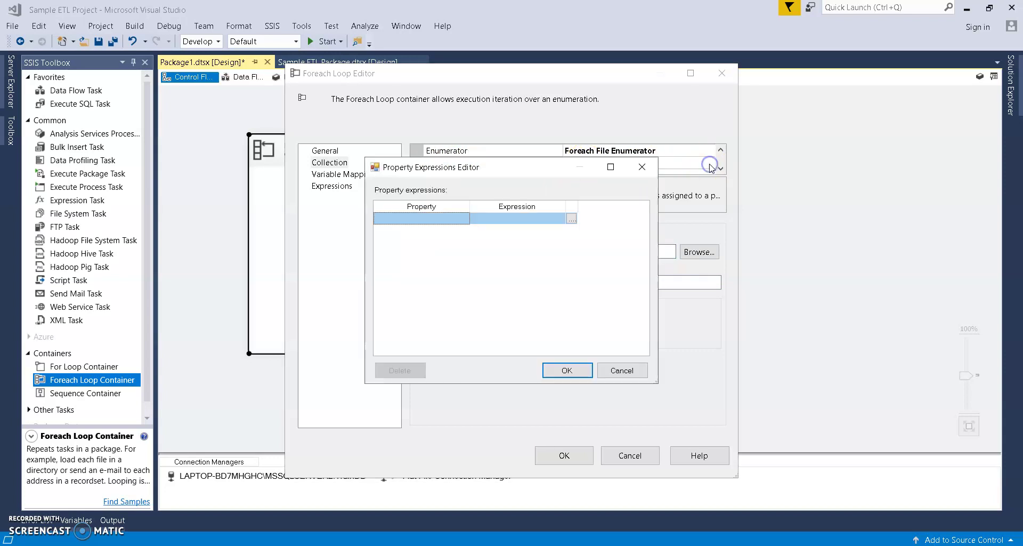
pyautogui.click(424, 215)
pyautogui.click(462, 218)
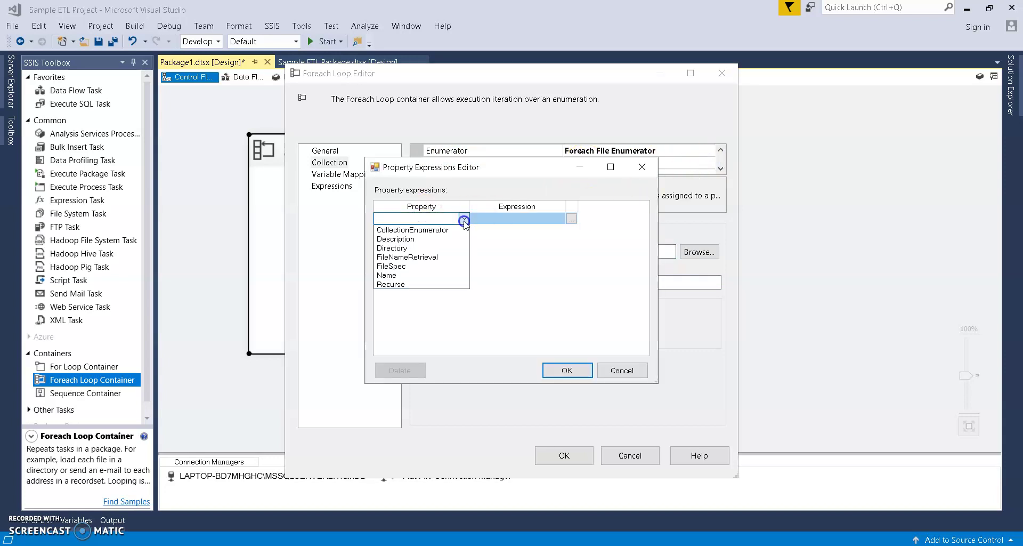
pyautogui.click(454, 169)
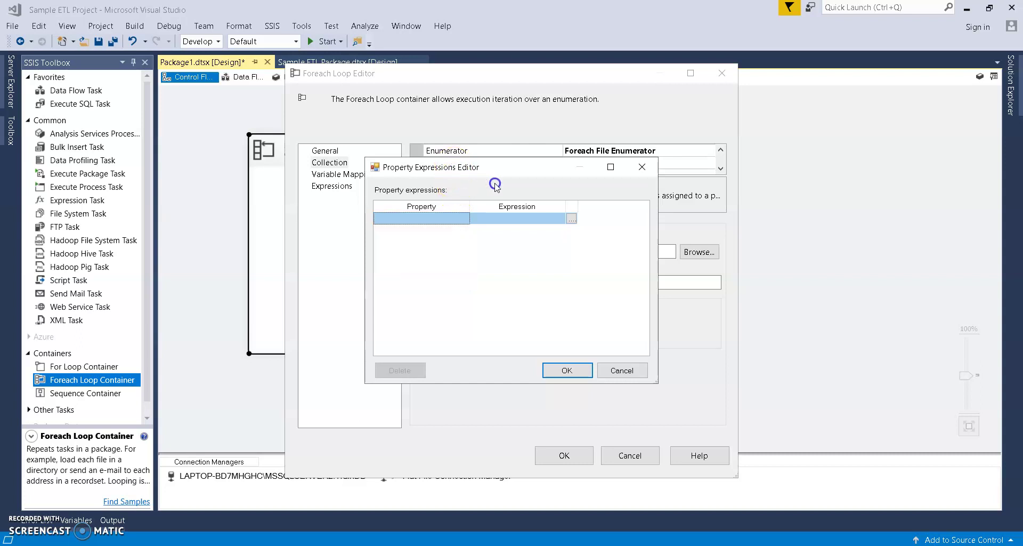
pyautogui.click(469, 223)
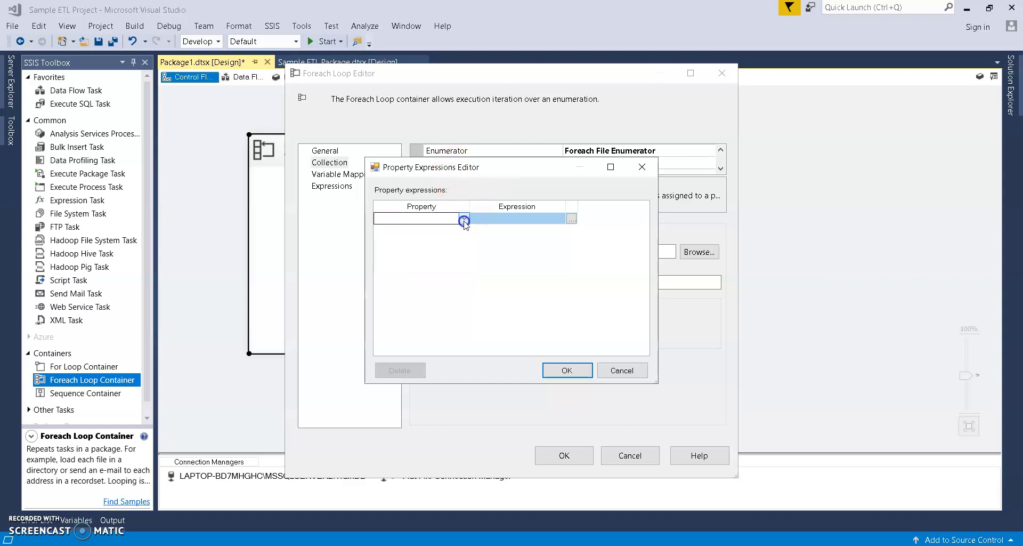
pyautogui.click(464, 219)
pyautogui.click(439, 248)
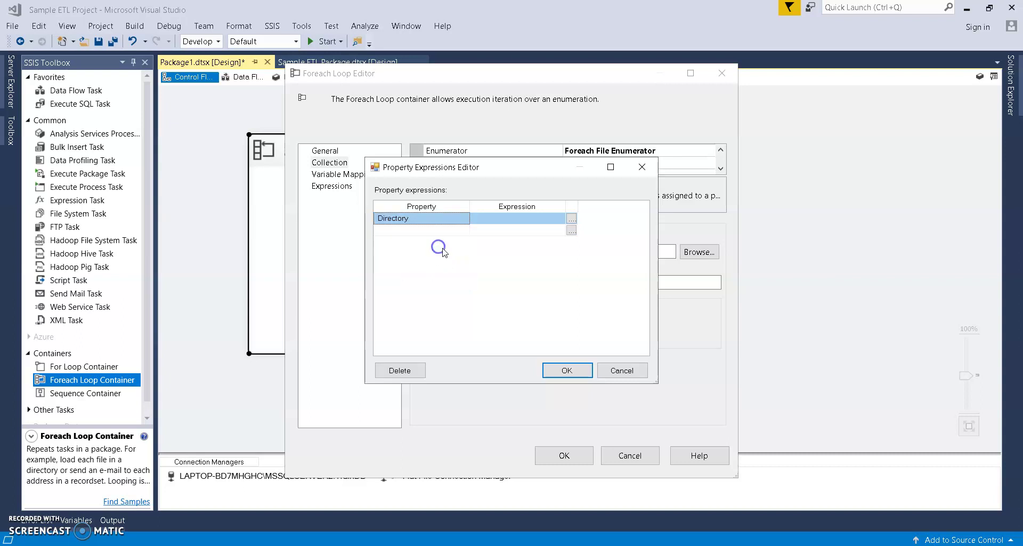
# Set the Directory property's expression to @[User::InputFilePath] and evaluate it.
pyautogui.moveTo(432, 166); pyautogui.dragTo(431, 250)
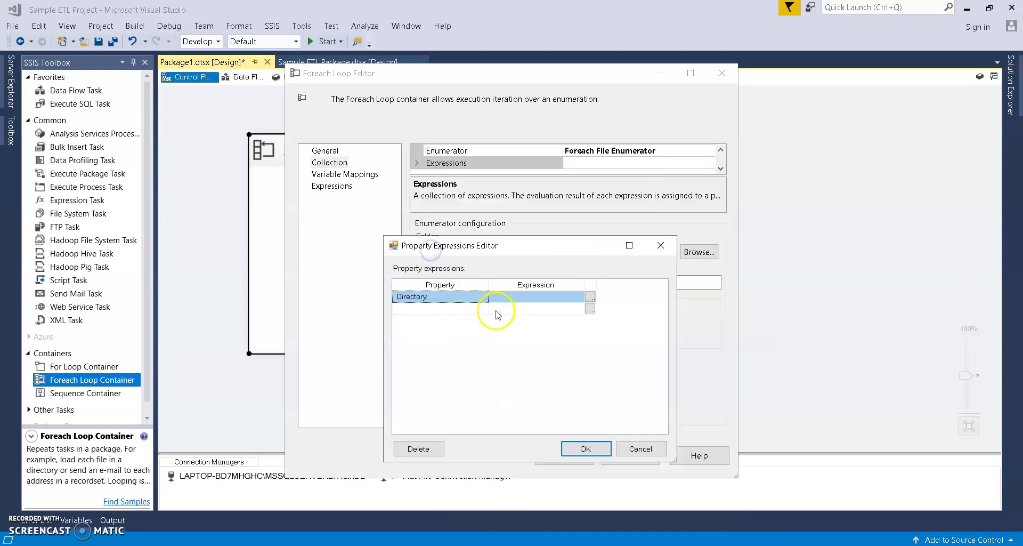
pyautogui.click(589, 297)
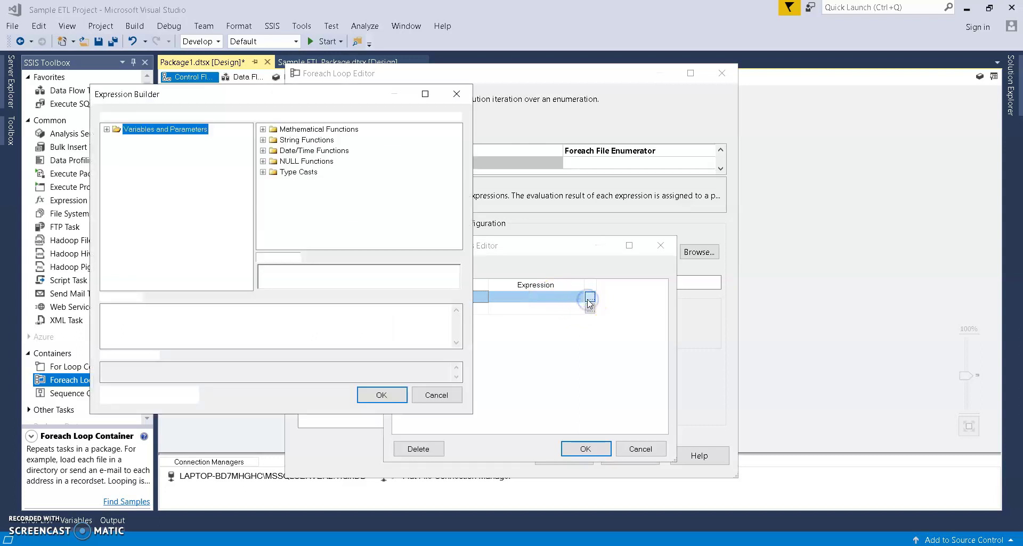
pyautogui.click(106, 129)
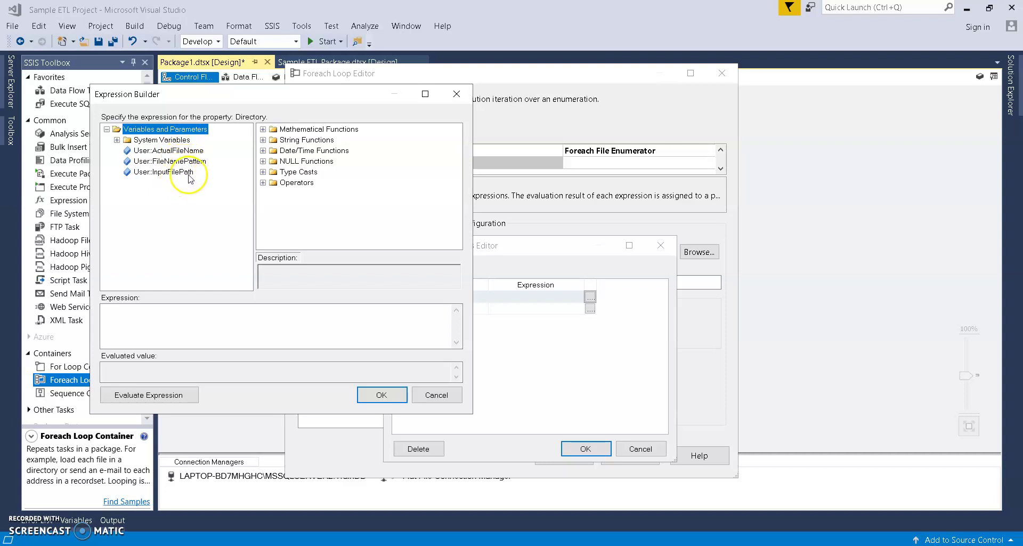
pyautogui.moveTo(177, 171); pyautogui.dragTo(179, 309)
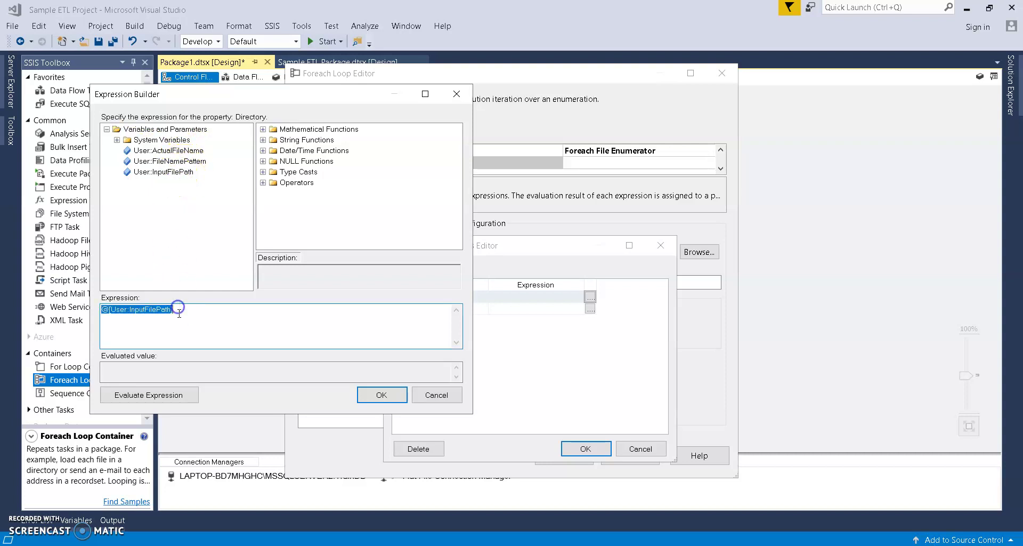
pyautogui.click(180, 394)
pyautogui.click(379, 405)
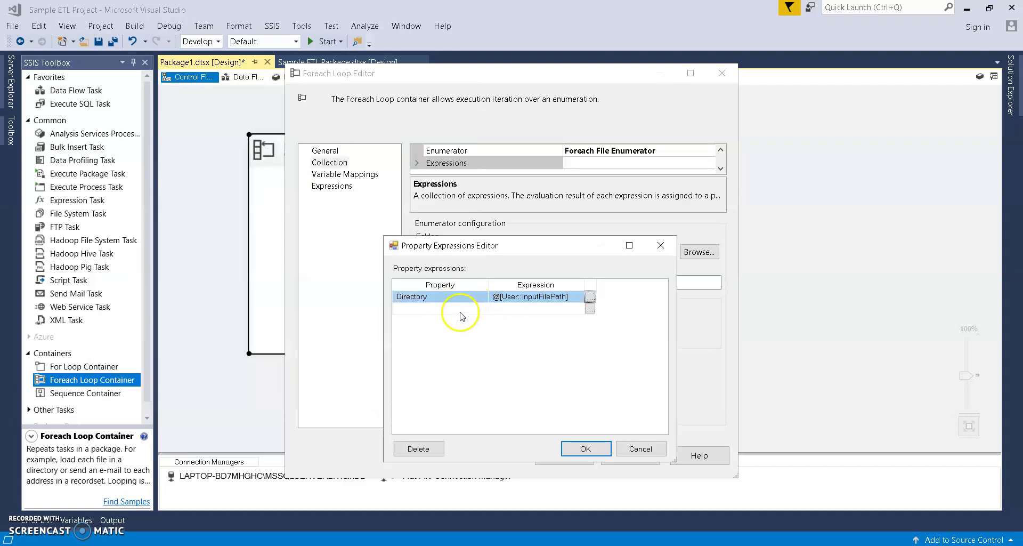
# Add a FileSpec property expression set to @[User::FileNamePattern], evaluate it, and accept the enumerator's property expressions.
pyautogui.click(458, 309)
pyautogui.click(482, 309)
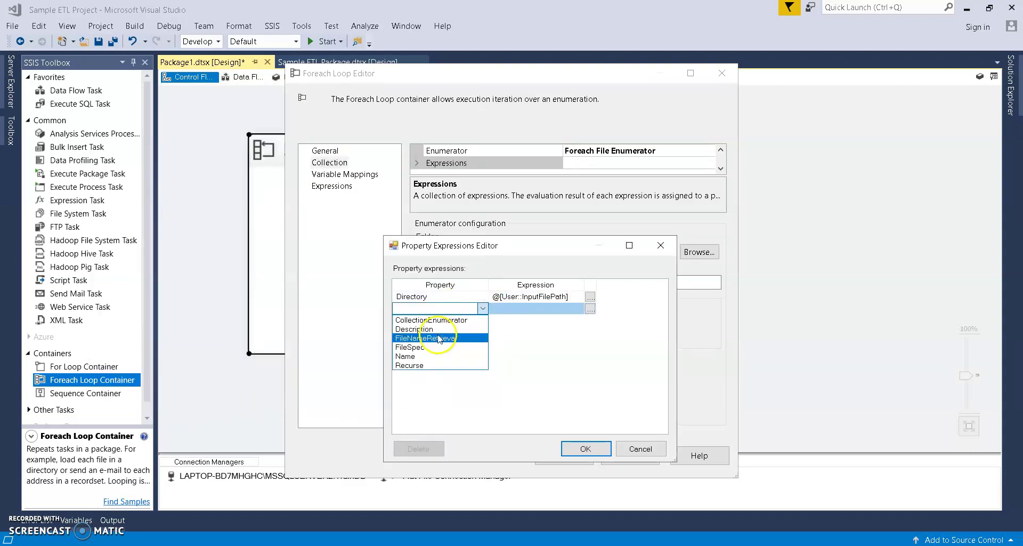
pyautogui.click(429, 349)
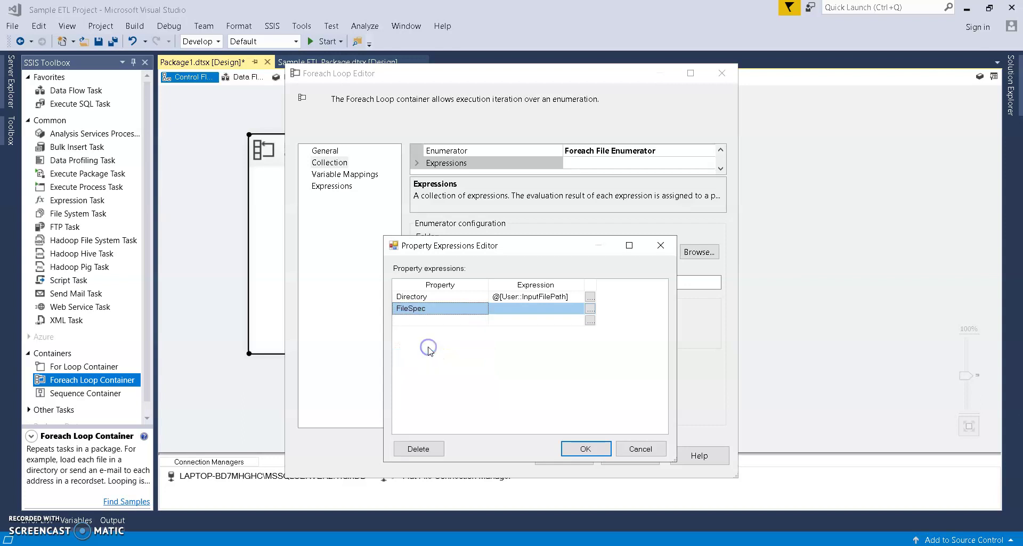
pyautogui.click(589, 312)
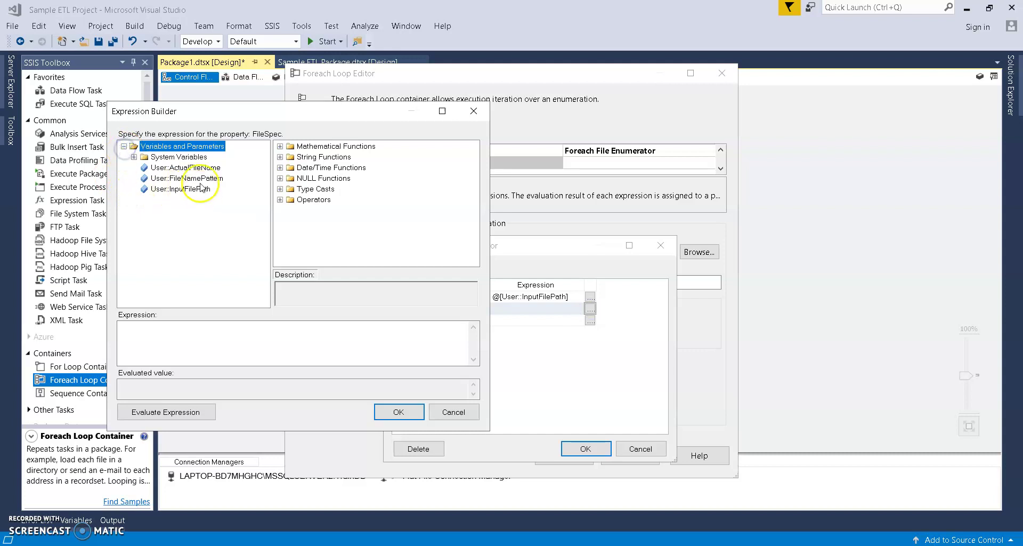
pyautogui.moveTo(203, 181); pyautogui.dragTo(229, 343)
pyautogui.click(191, 412)
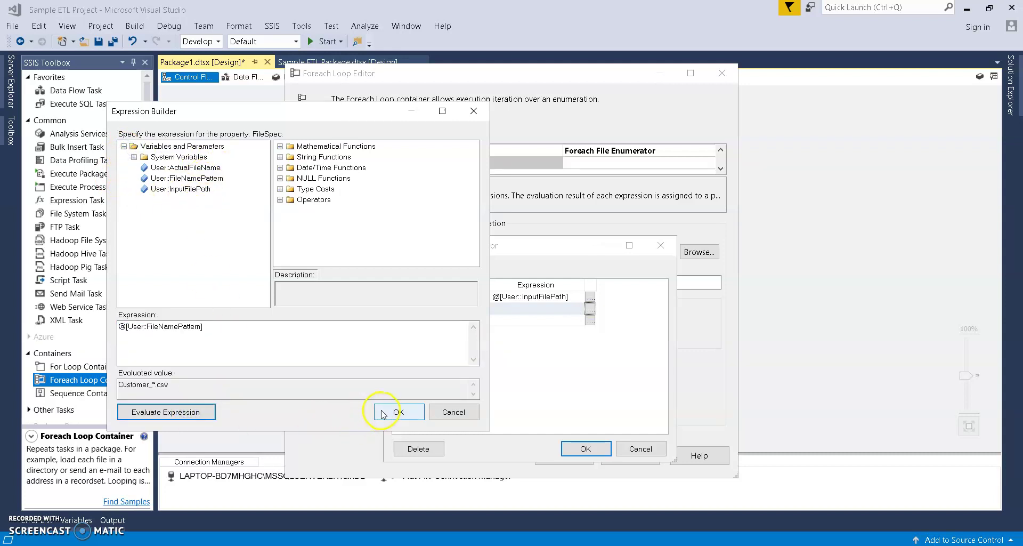
pyautogui.click(398, 412)
pyautogui.click(577, 455)
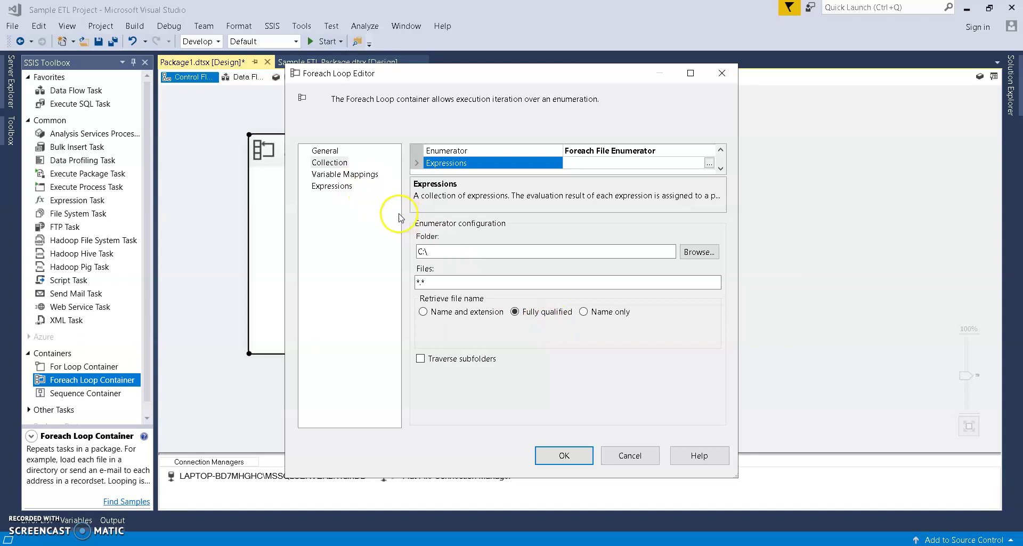
# Map the loop's collection value to the variable User::ActualFileName at index 0 and accept the Foreach Loop settings.
pyautogui.click(356, 177)
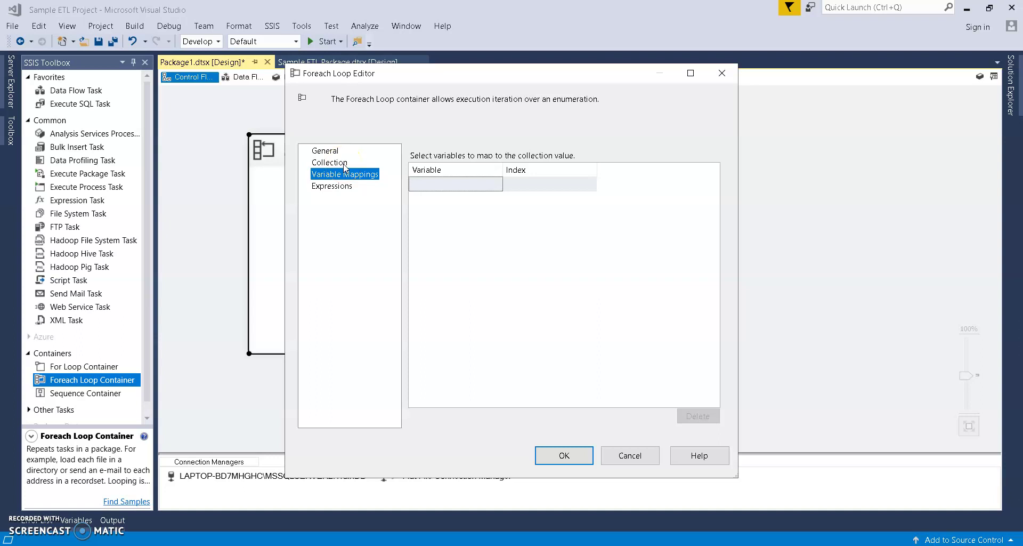
pyautogui.click(448, 188)
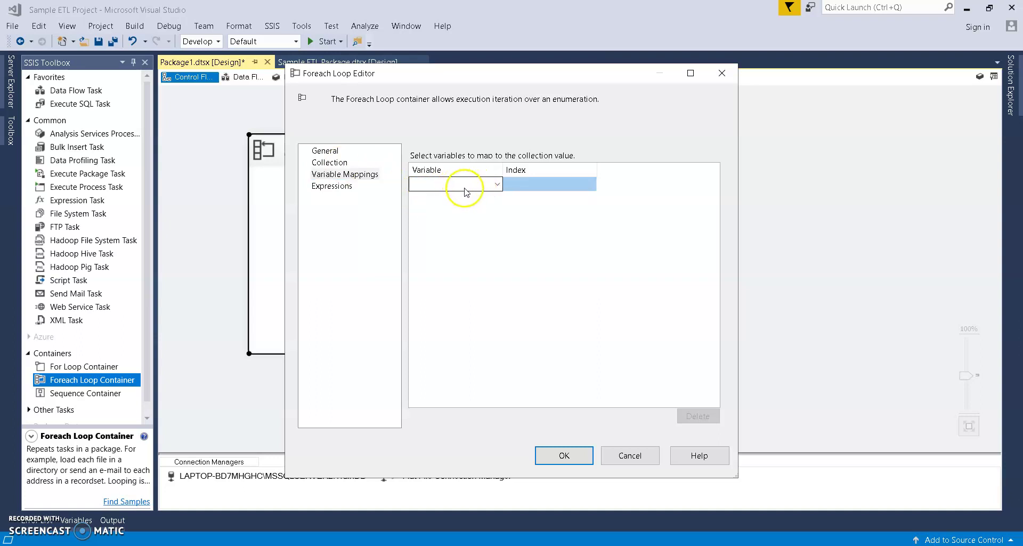
pyautogui.click(496, 184)
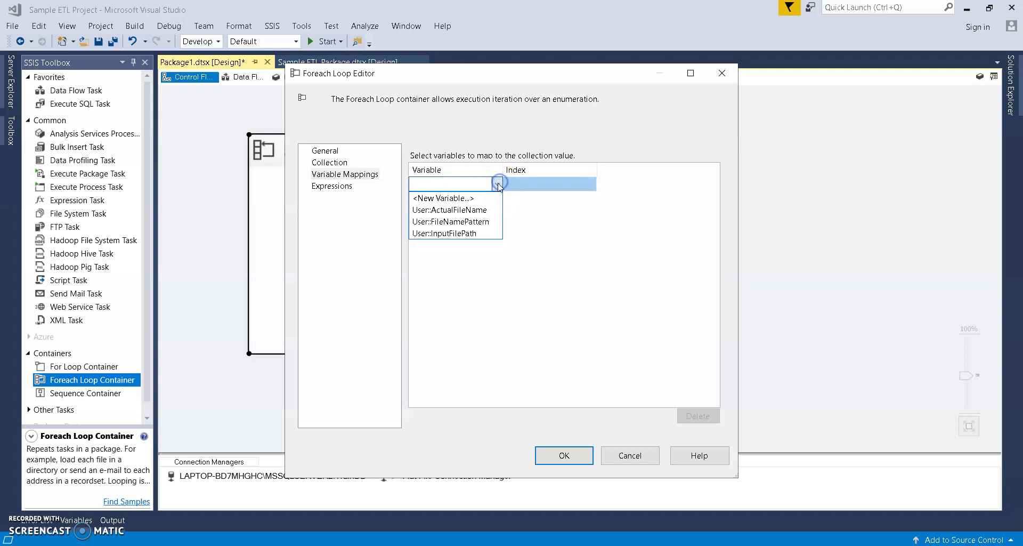
pyautogui.click(476, 212)
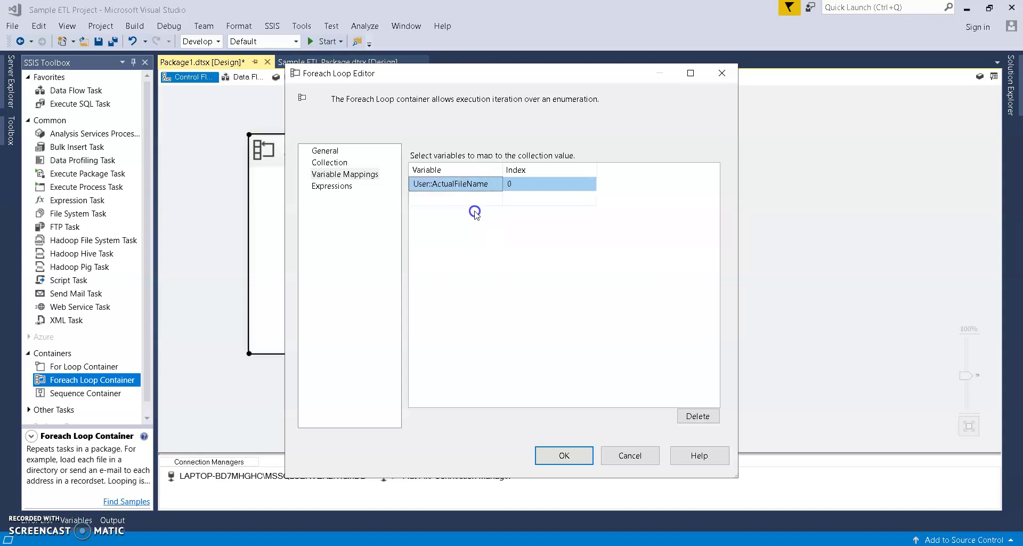
pyautogui.click(544, 449)
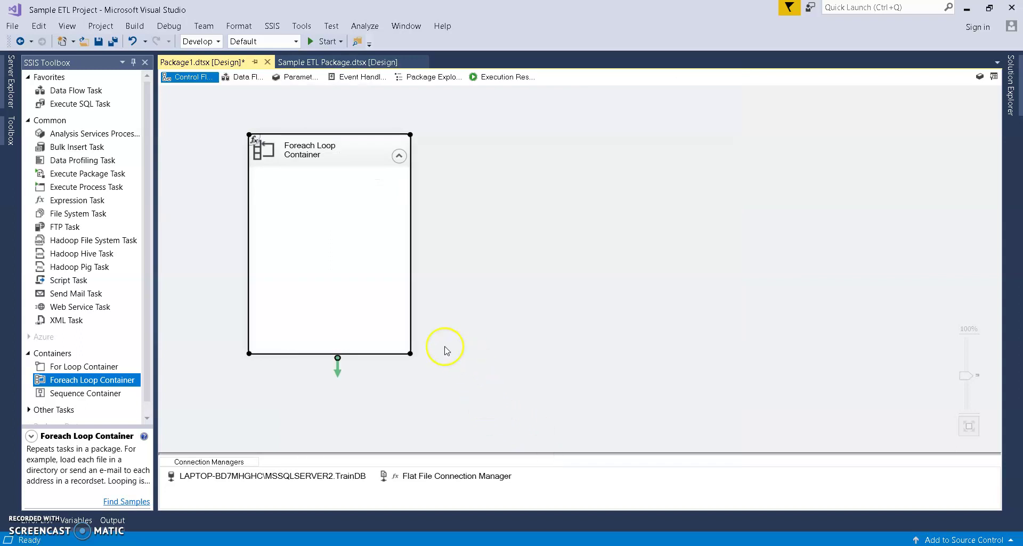
# Stretch the Foreach Loop Container slightly downward and place a Data Flow Task centred inside it.
pyautogui.click(395, 354)
pyautogui.moveTo(399, 362); pyautogui.dragTo(399, 362)
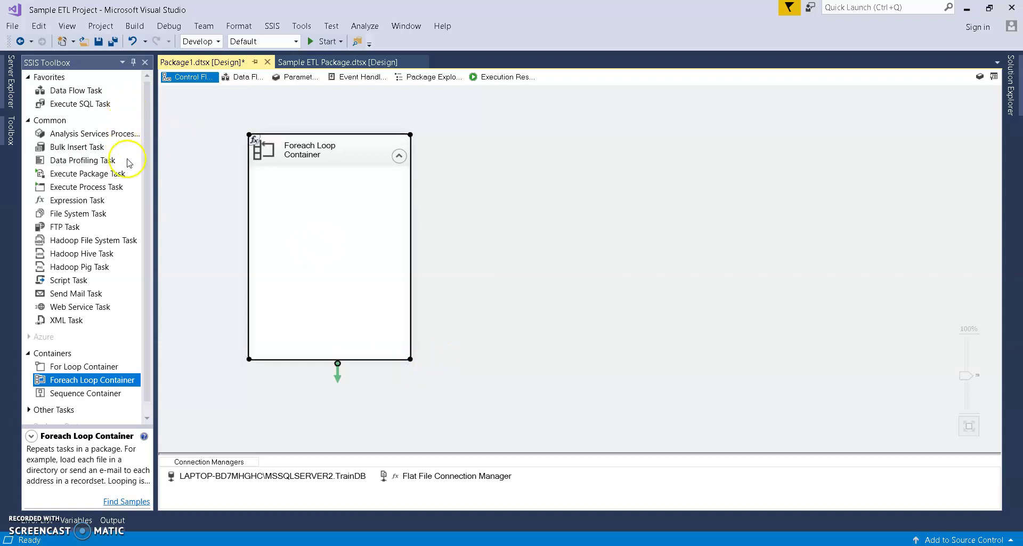
pyautogui.click(146, 205)
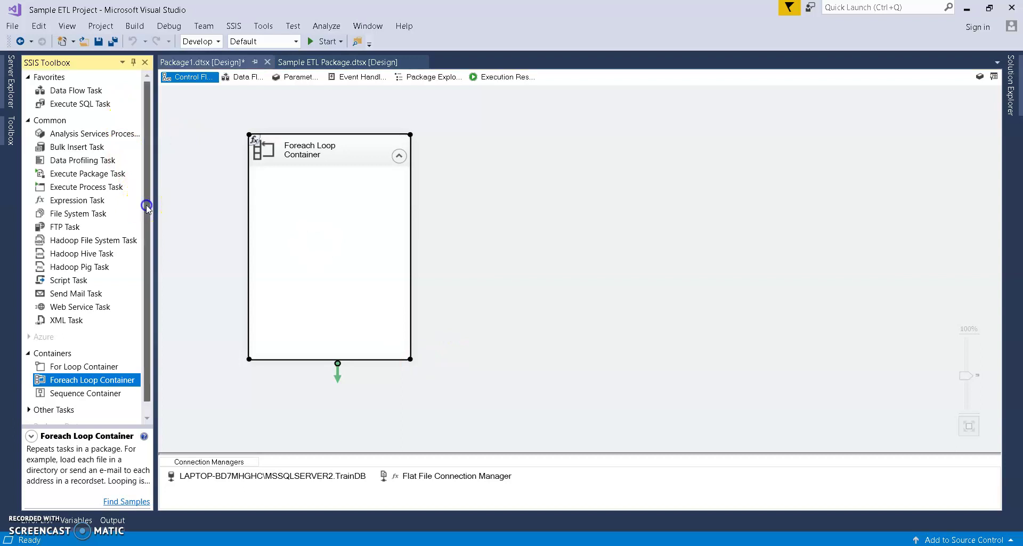
pyautogui.moveTo(63, 90); pyautogui.dragTo(296, 233)
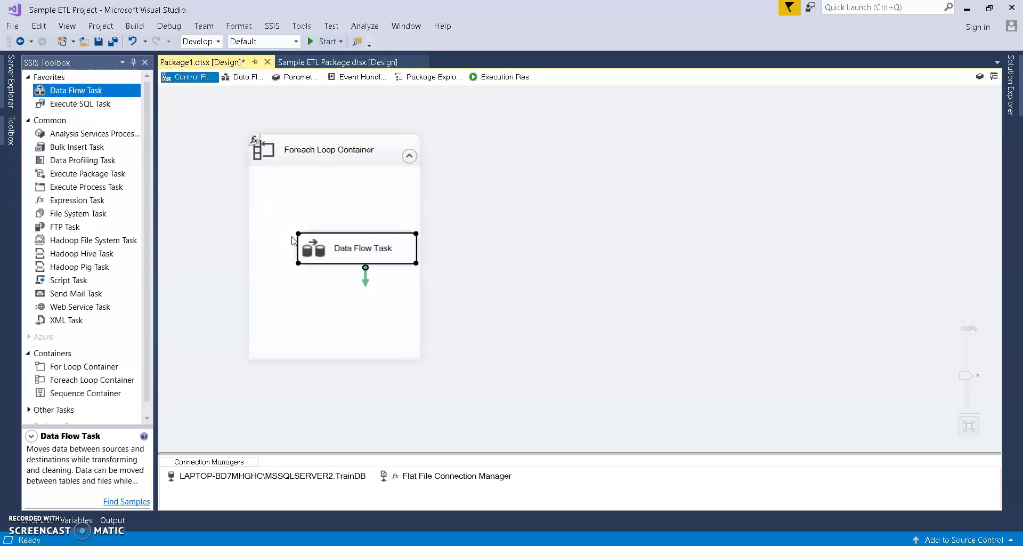
pyautogui.moveTo(374, 258); pyautogui.dragTo(353, 249)
pyautogui.click(468, 266)
# Open the Data Flow Task's design surface and add a Flat File Source near the upper part of the canvas.
pyautogui.doubleClick(343, 239)
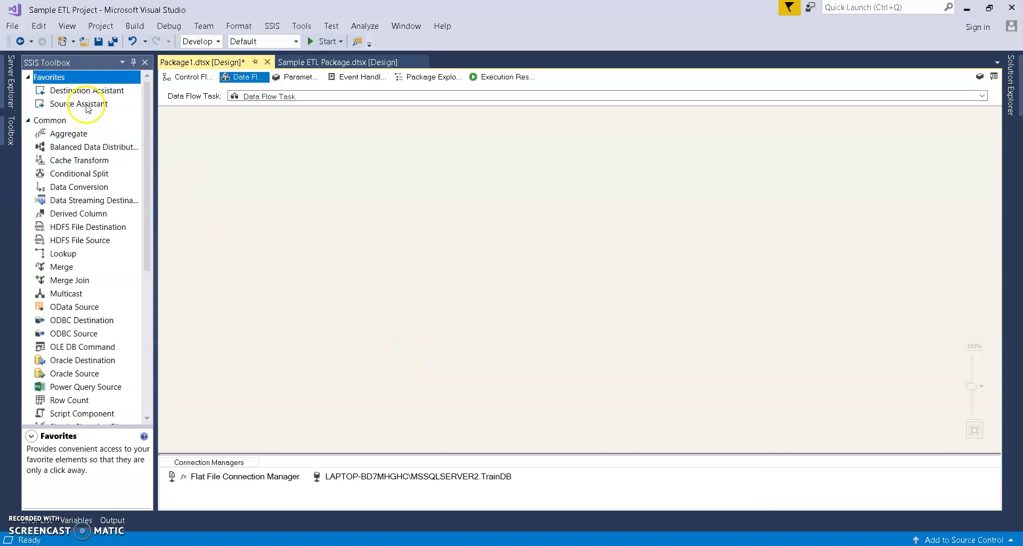
pyautogui.moveTo(146, 168); pyautogui.dragTo(167, 289)
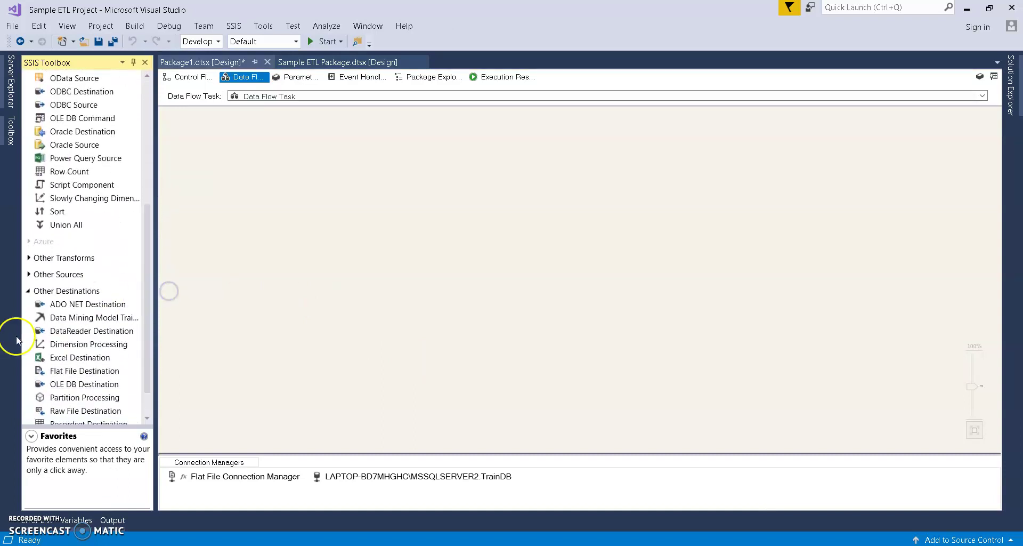
pyautogui.click(28, 273)
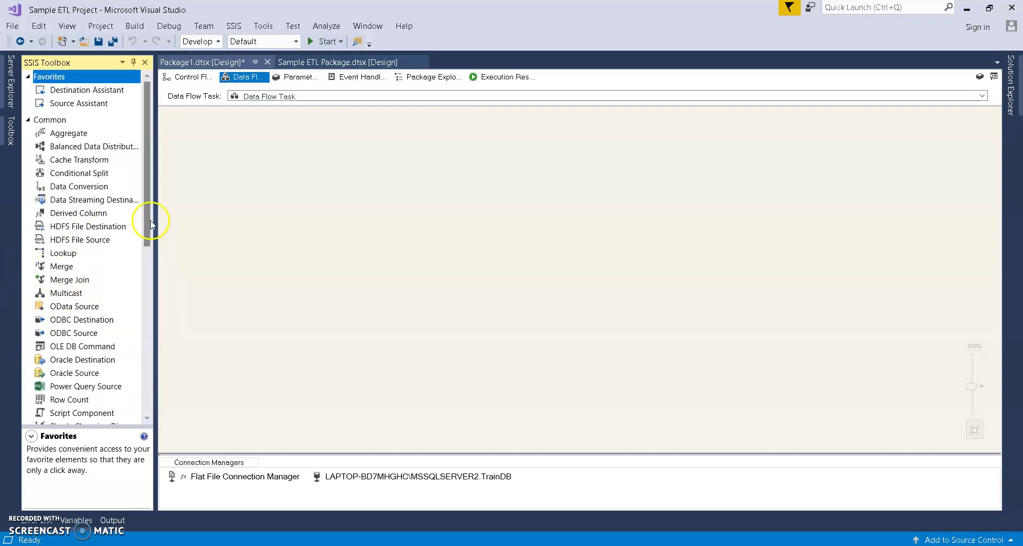
pyautogui.moveTo(149, 220); pyautogui.dragTo(155, 354)
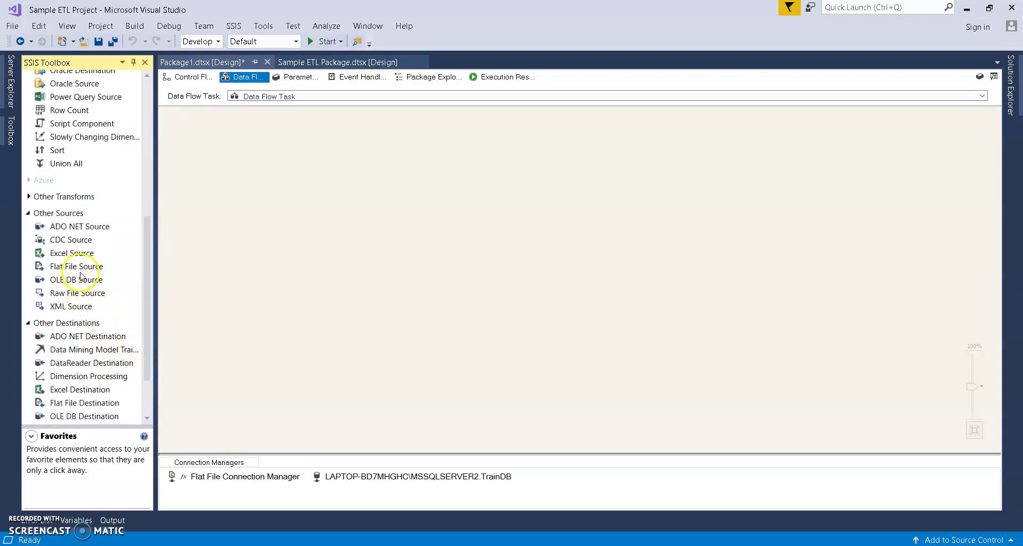
pyautogui.moveTo(76, 271); pyautogui.dragTo(361, 187)
# Configure the Flat File Source to use Flat File Connection Manager and output all external columns.
pyautogui.doubleClick(372, 176)
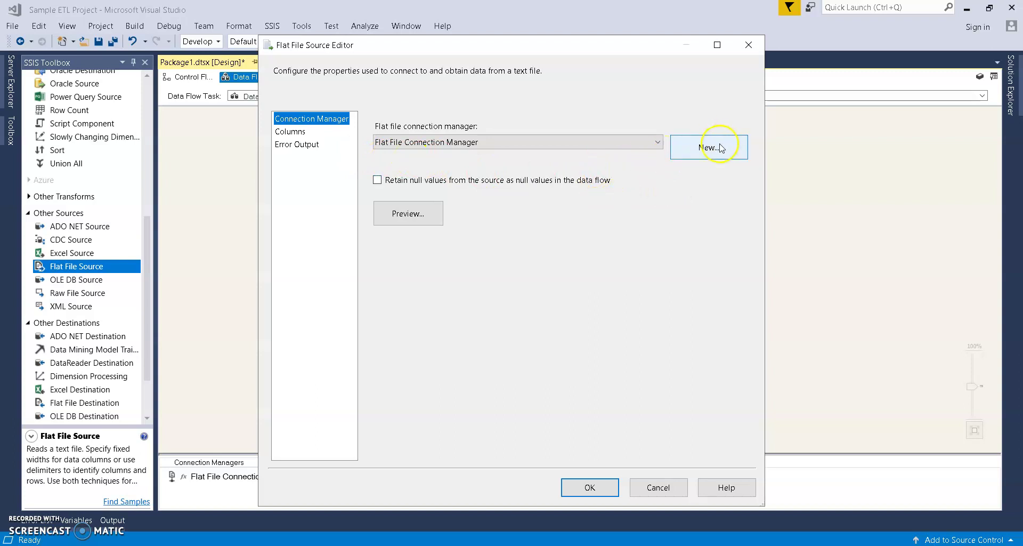
pyautogui.click(291, 133)
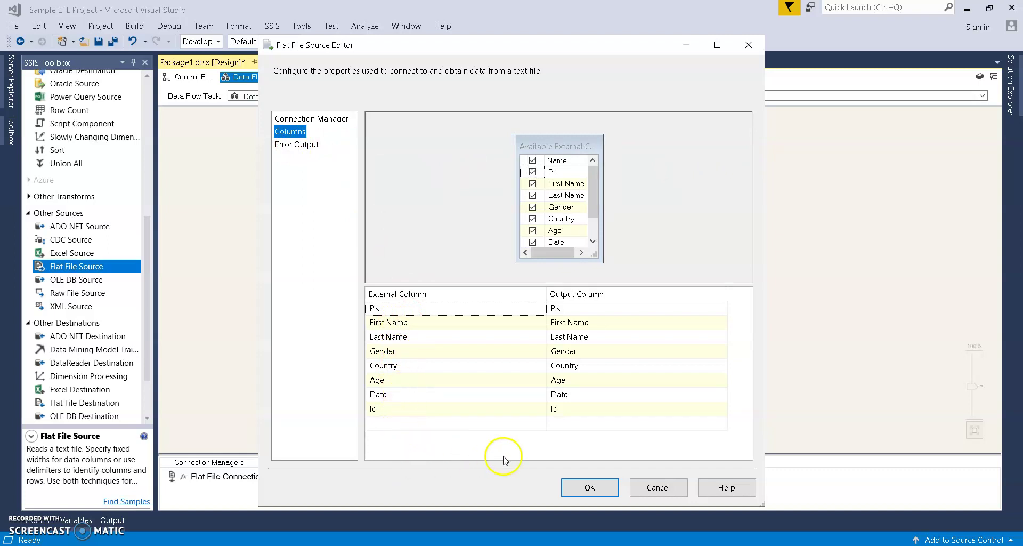
pyautogui.click(593, 487)
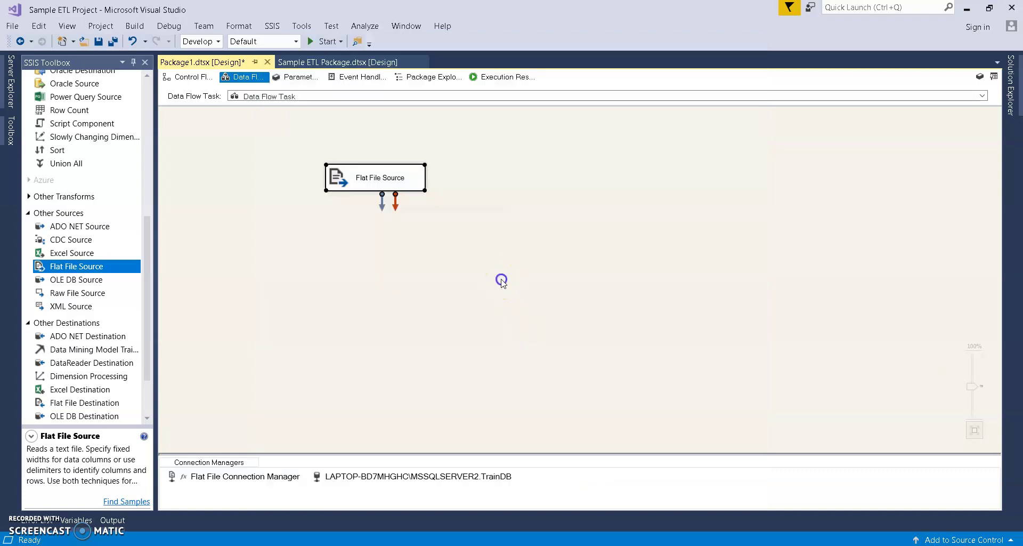
# Add an OLE DB Destination below the Flat File Source and connect the source's data output to it.
pyautogui.moveTo(150, 274); pyautogui.dragTo(162, 344)
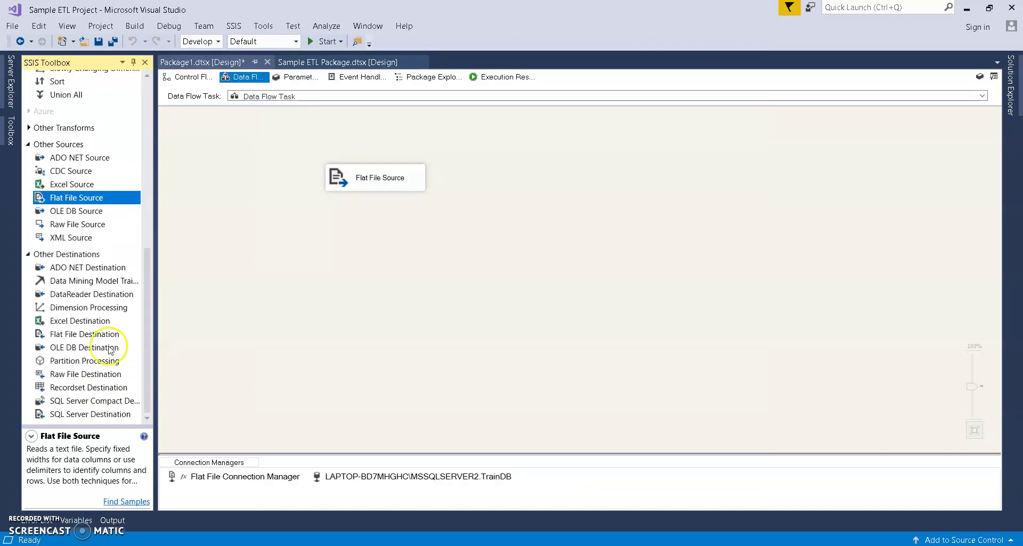
pyautogui.moveTo(74, 347); pyautogui.dragTo(381, 302)
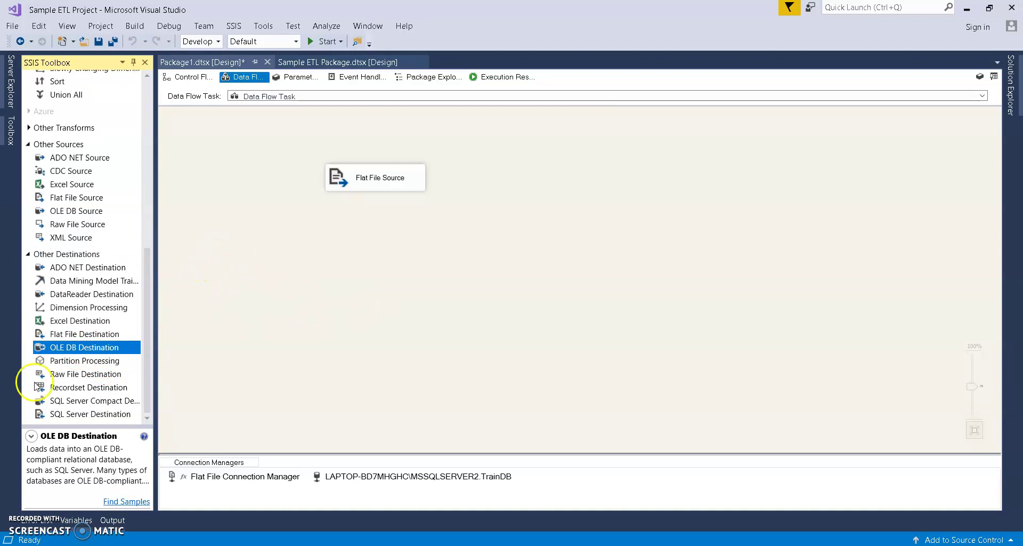
pyautogui.moveTo(60, 351); pyautogui.dragTo(338, 264)
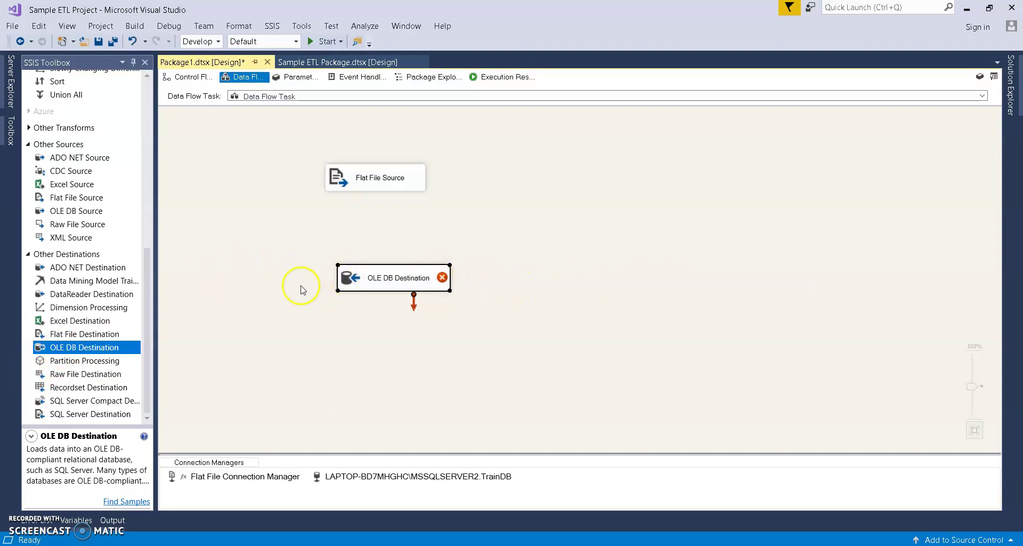
pyautogui.moveTo(343, 277); pyautogui.dragTo(320, 276)
pyautogui.click(381, 181)
pyautogui.moveTo(381, 202); pyautogui.dragTo(372, 276)
pyautogui.click(381, 276)
# Set the OLE DB Destination's target table to [dbo].[Customer] and accept the matching input-to-destination column mappings.
pyautogui.doubleClick(382, 275)
pyautogui.click(394, 227)
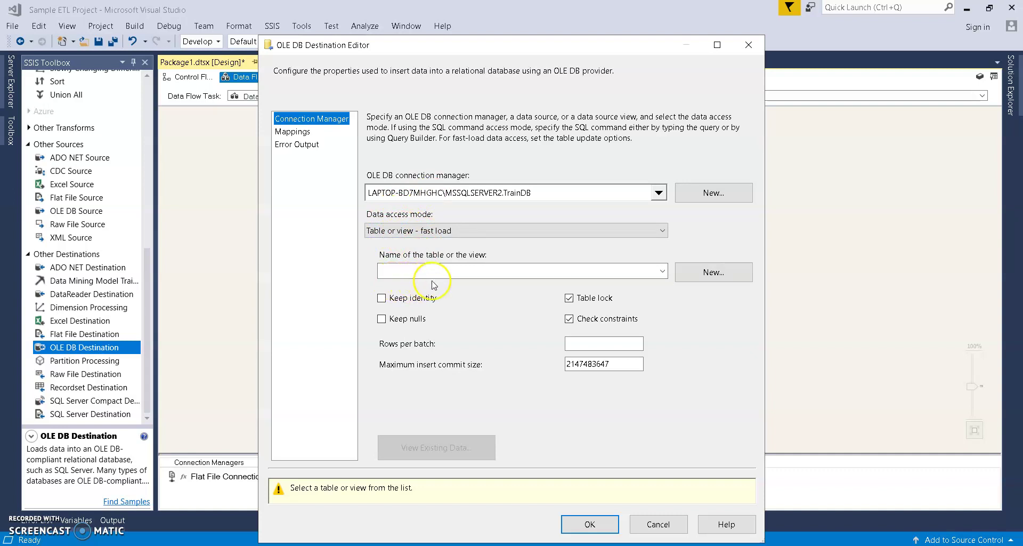
pyautogui.click(663, 272)
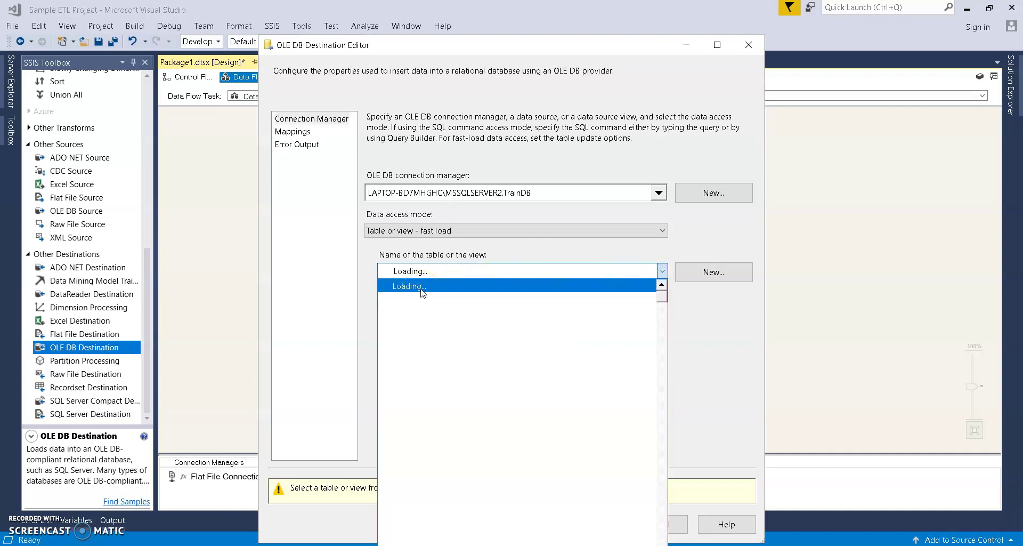
pyautogui.click(421, 287)
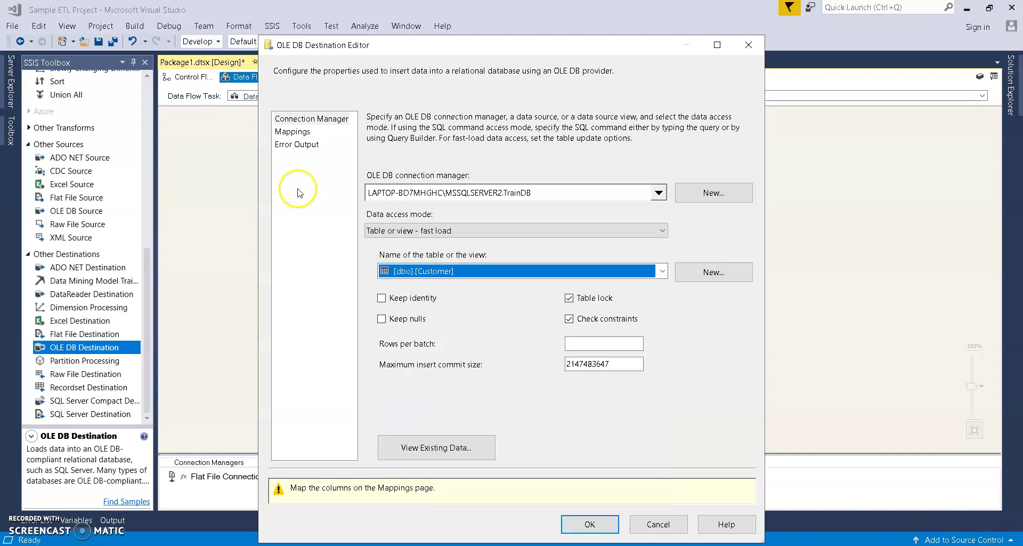
pyautogui.click(303, 132)
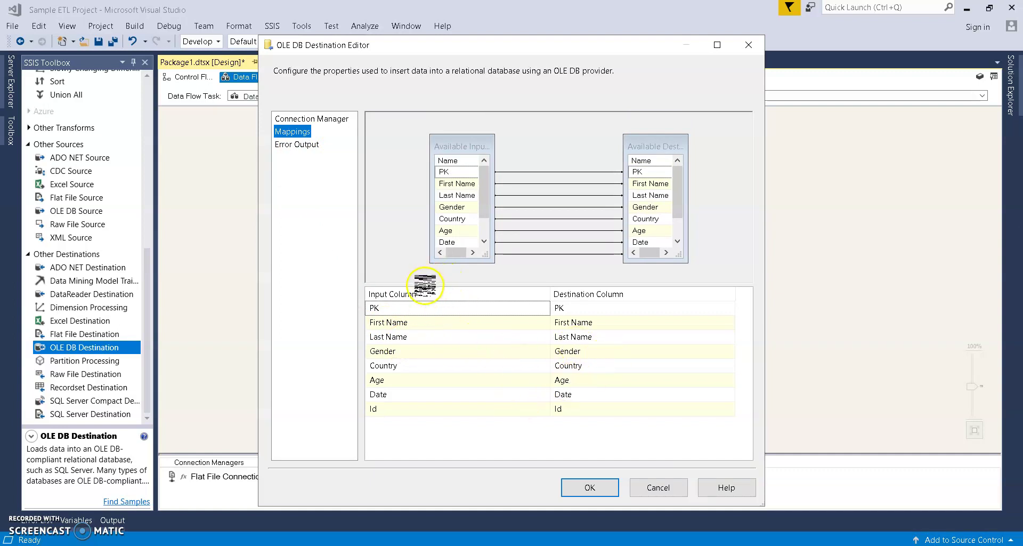
pyautogui.click(589, 487)
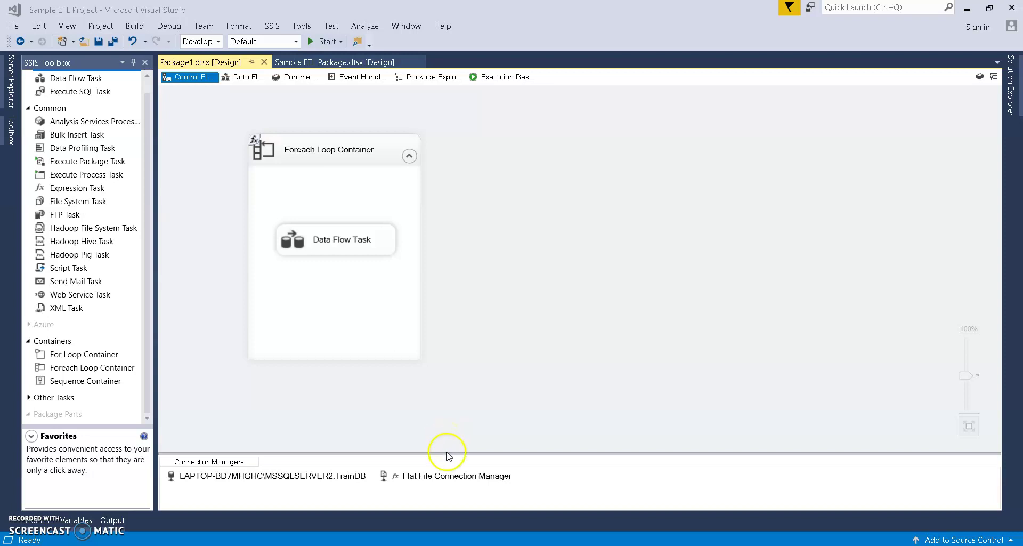
# Check the Flat File Connection Manager's property expressions, examining the full expression assigned to its ConnectionString property.
pyautogui.click(430, 476)
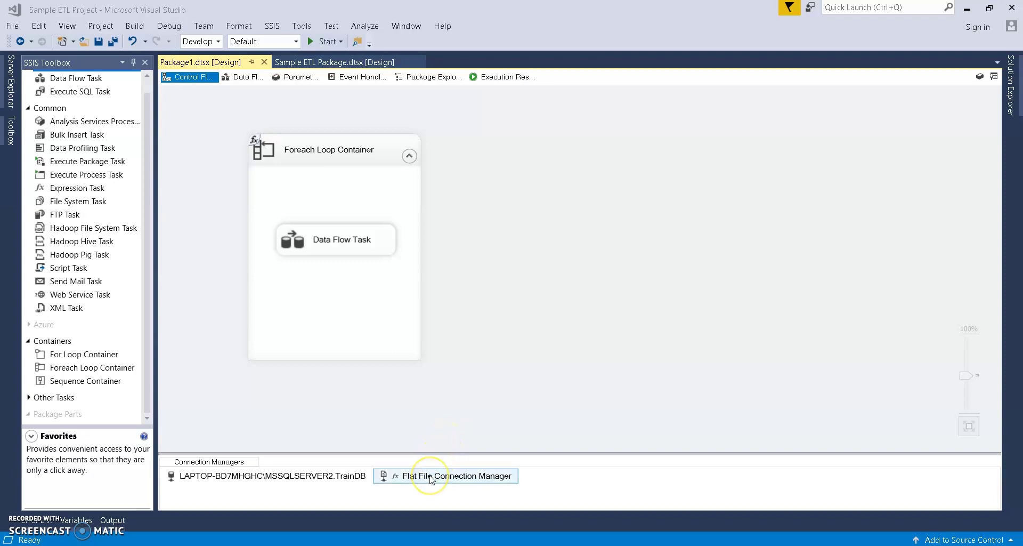
pyautogui.rightClick(430, 478)
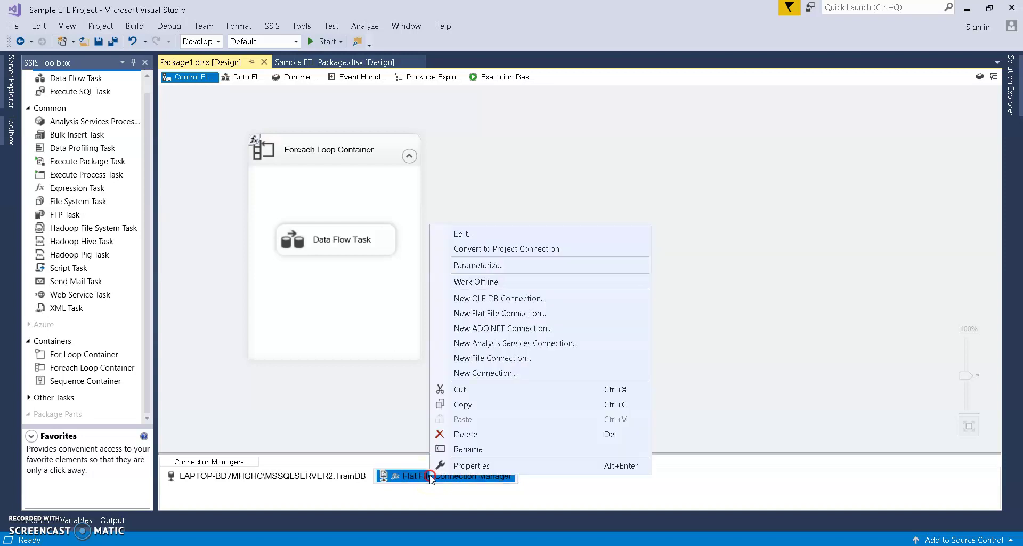
pyautogui.click(438, 468)
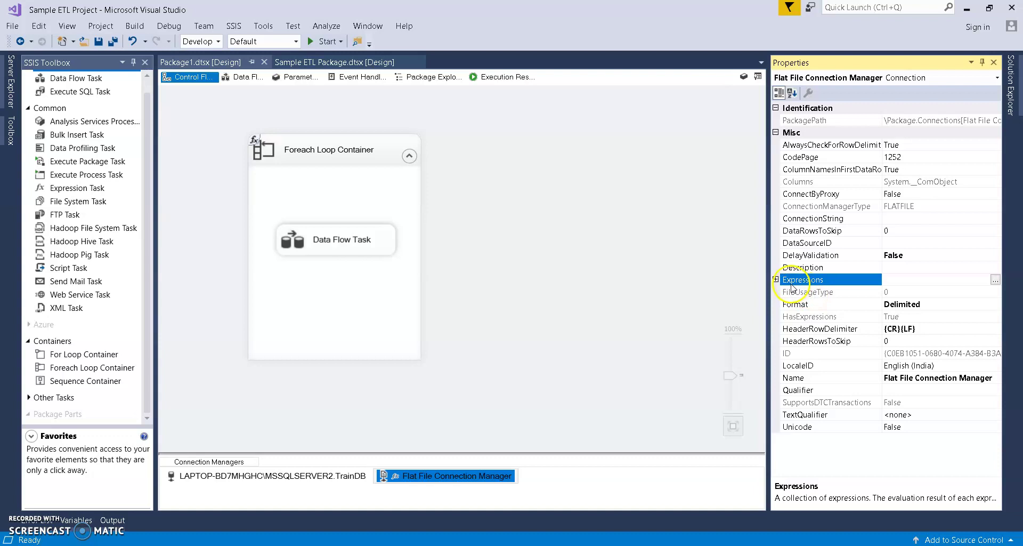
pyautogui.click(995, 281)
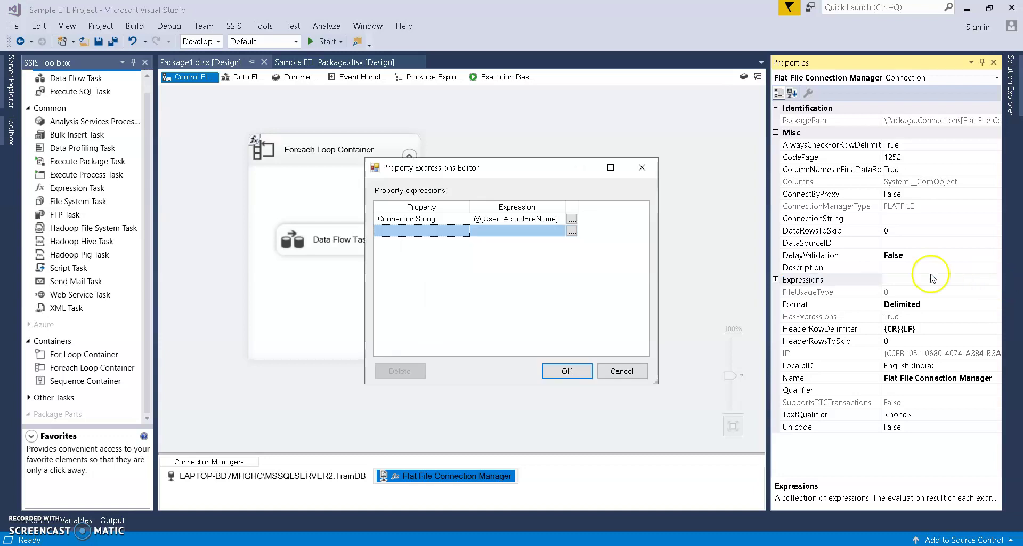
pyautogui.click(443, 222)
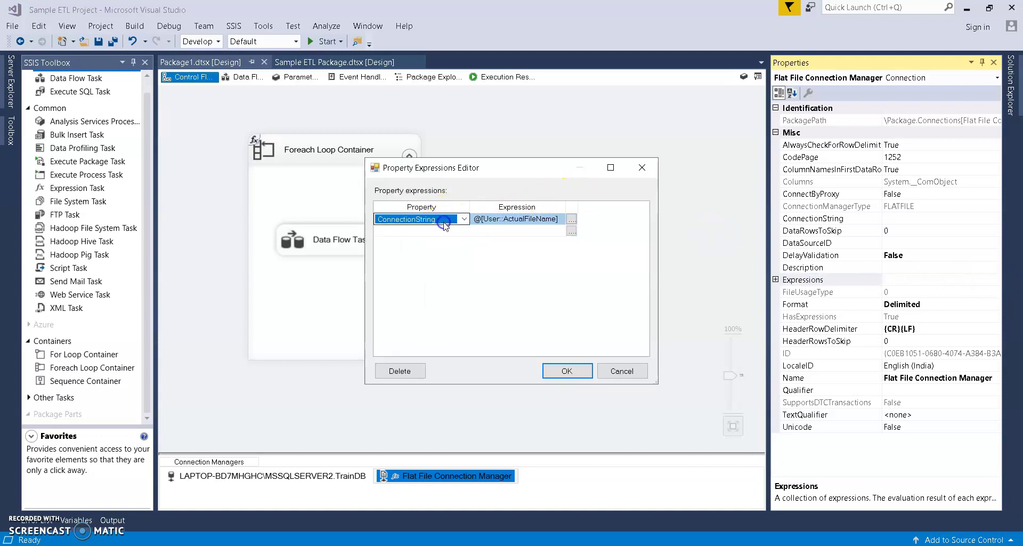
pyautogui.click(571, 219)
pyautogui.moveTo(160, 299); pyautogui.dragTo(84, 292)
pyautogui.click(113, 292)
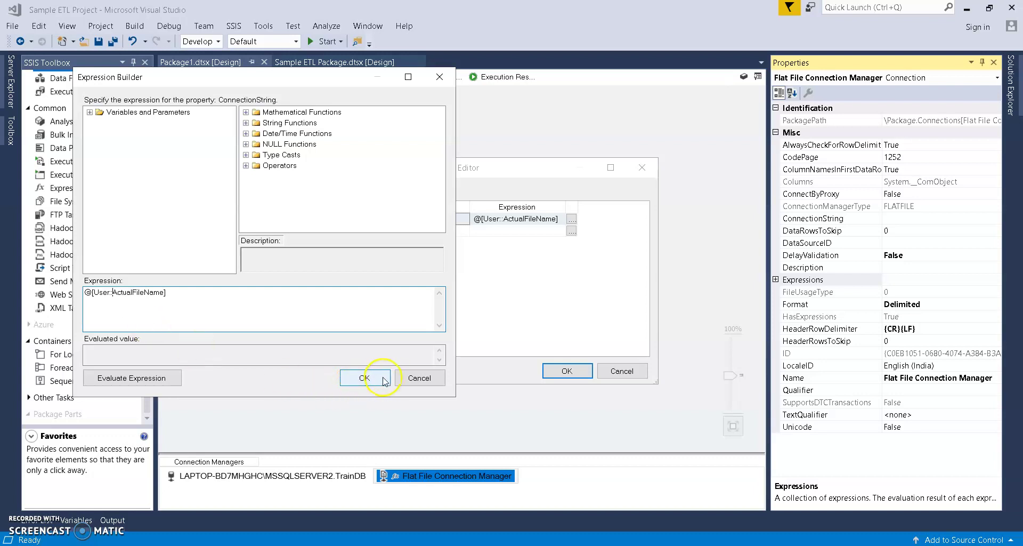
pyautogui.click(364, 378)
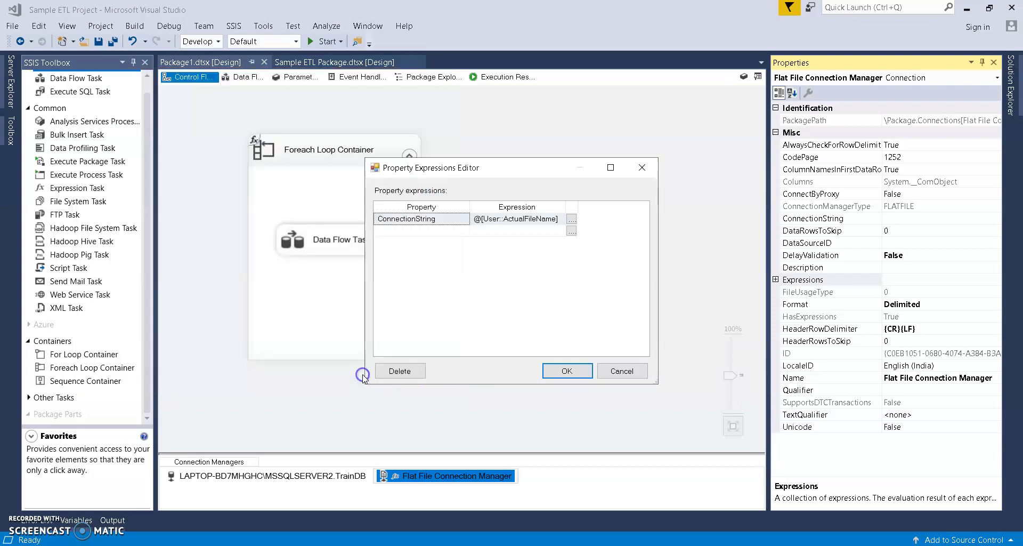
pyautogui.click(554, 369)
pyautogui.click(466, 413)
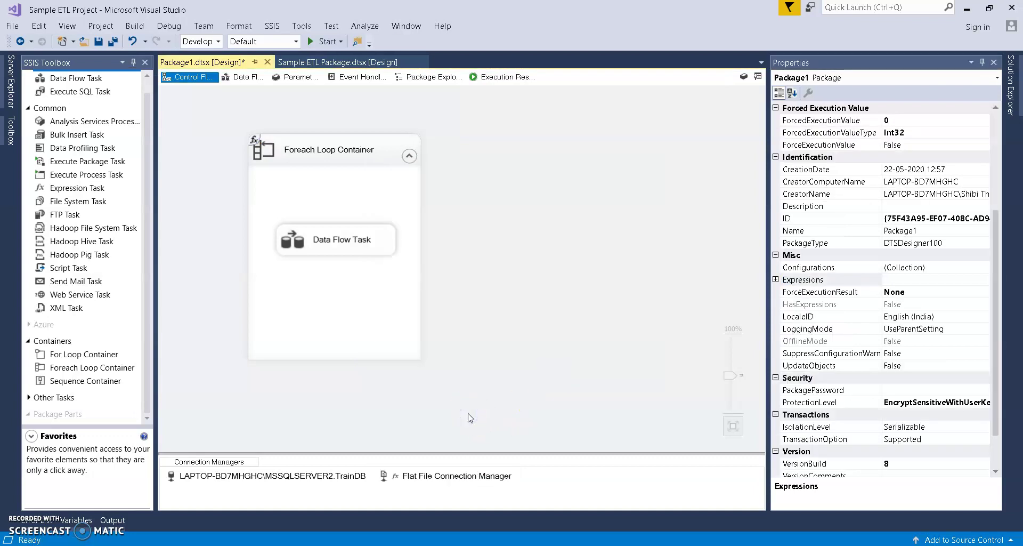
# Switch to PowerPoint and review the first two Scenario requirements on loading Customer_*.csv files with a Foreach Loop Container.
pyautogui.click(460, 539)
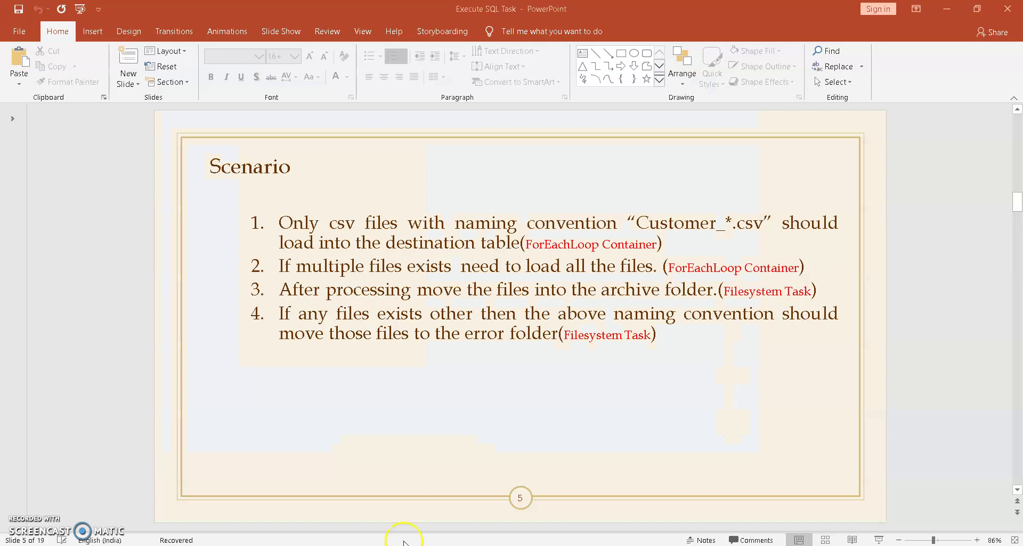
pyautogui.moveTo(284, 223); pyautogui.dragTo(292, 264)
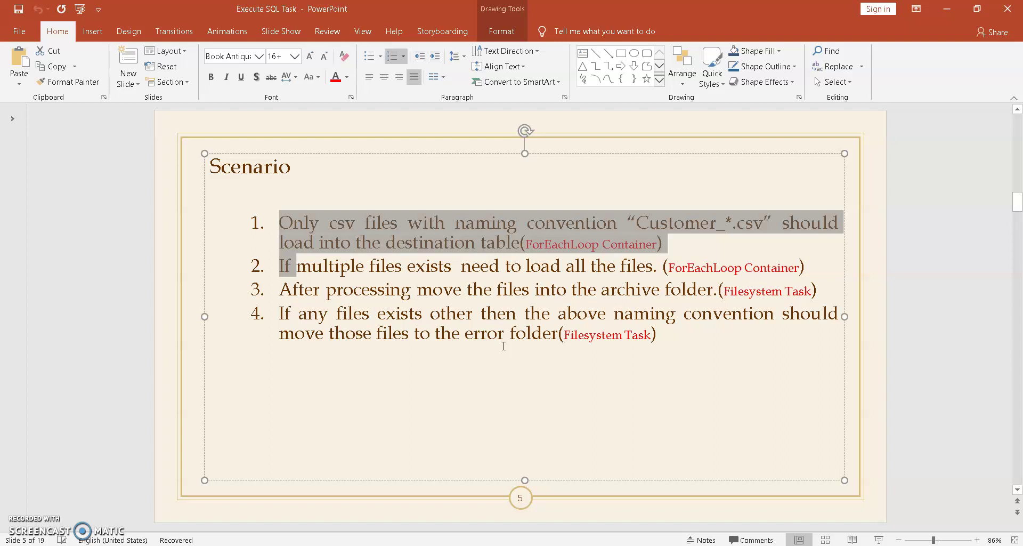
# Switch back to Visual Studio and run Package1 to load the customer files.
pyautogui.click(505, 544)
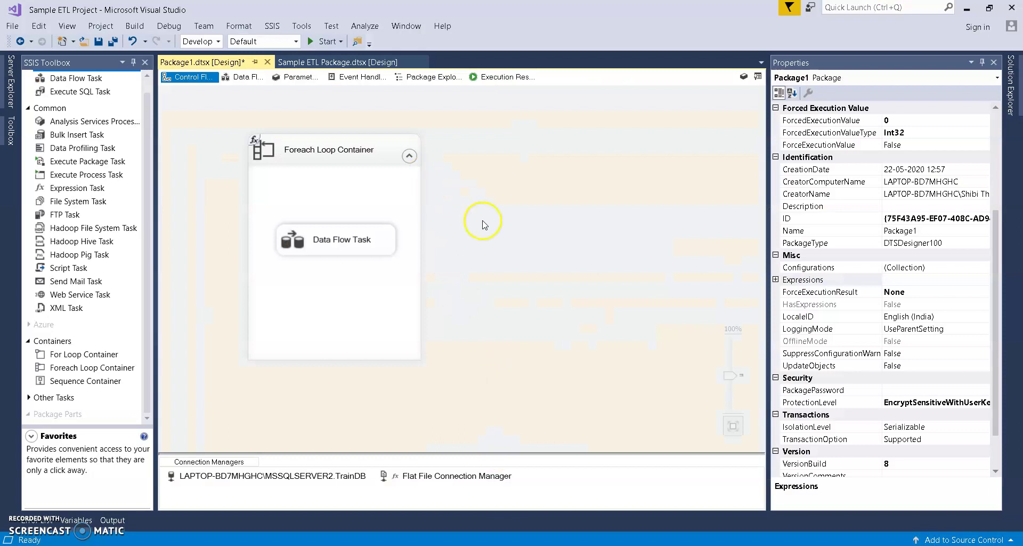
pyautogui.click(325, 41)
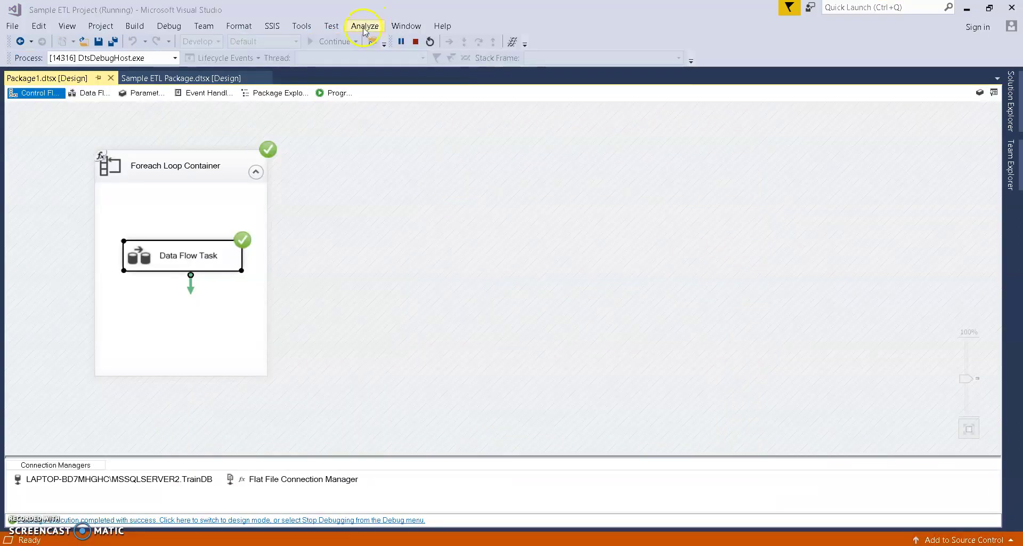
# Switch to SQL Server Management Studio and execute "select * from customer" to check the loaded data.
pyautogui.click(429, 539)
pyautogui.moveTo(320, 92); pyautogui.dragTo(201, 88)
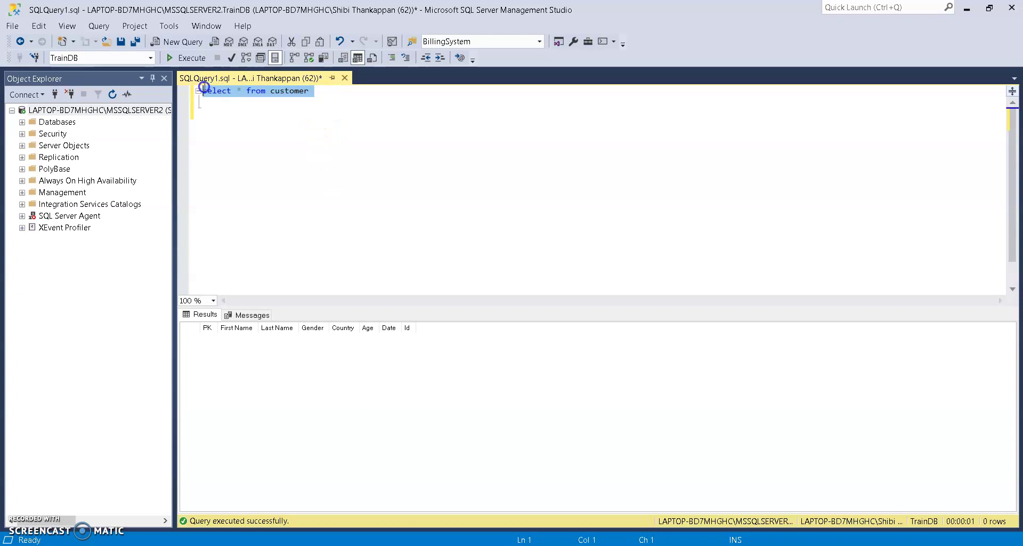
pyautogui.click(193, 57)
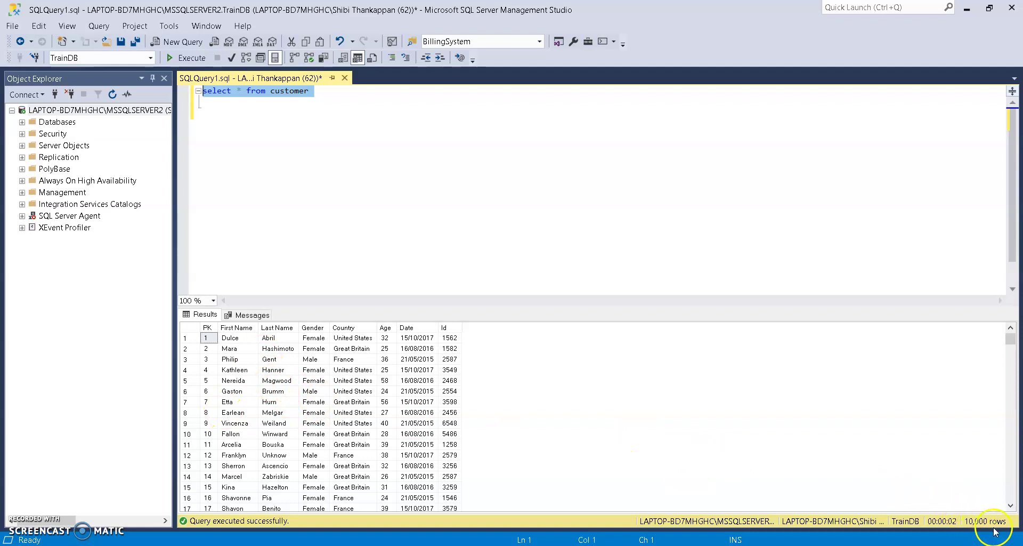
pyautogui.click(434, 144)
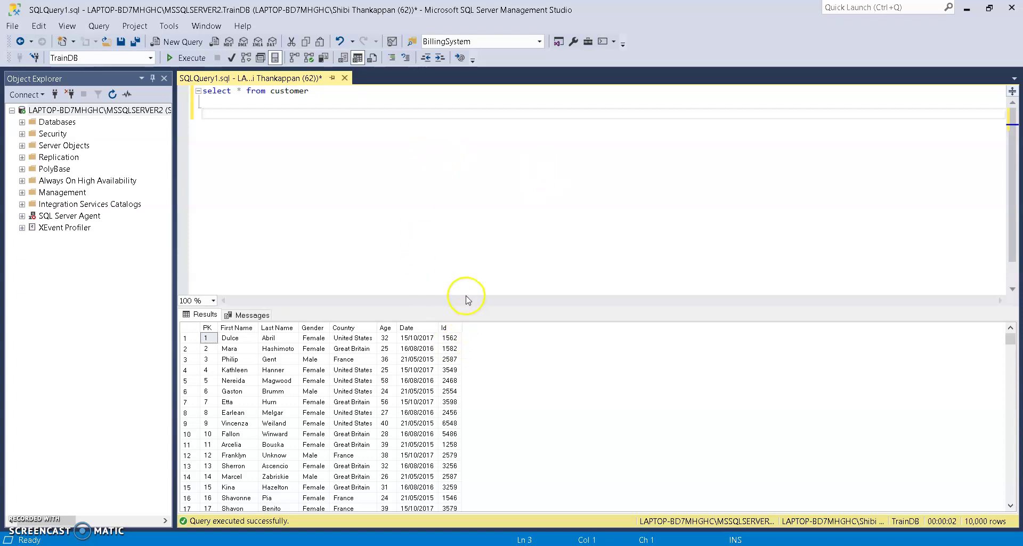
# Switch to PowerPoint and review the remaining Scenario requirements, starting with moving processed files into the archive folder.
pyautogui.click(410, 543)
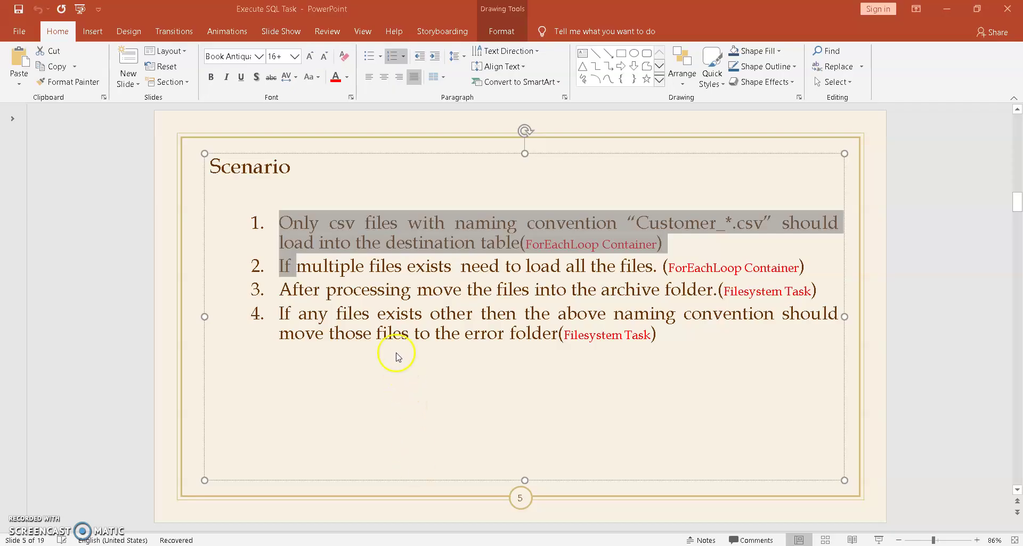
pyautogui.moveTo(279, 289); pyautogui.dragTo(301, 288)
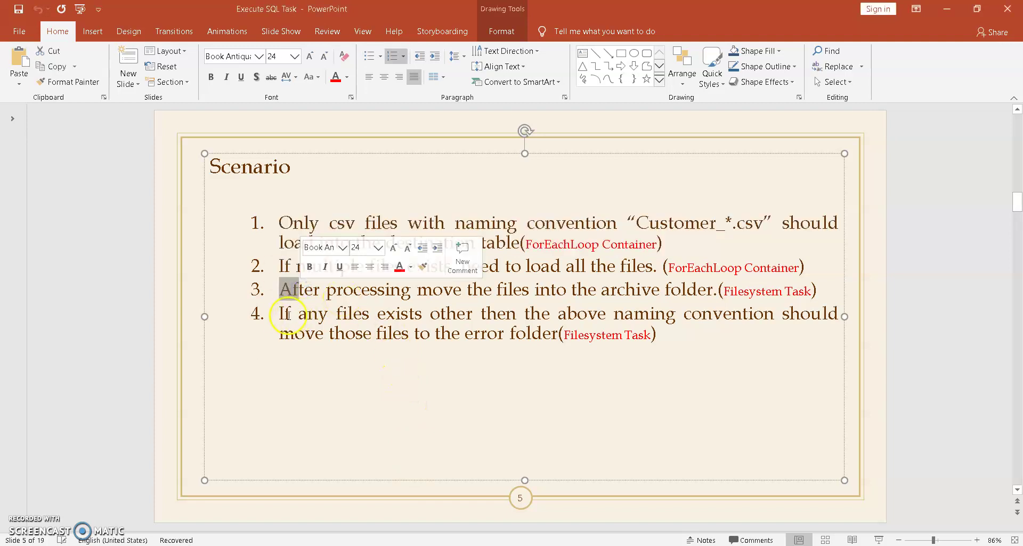